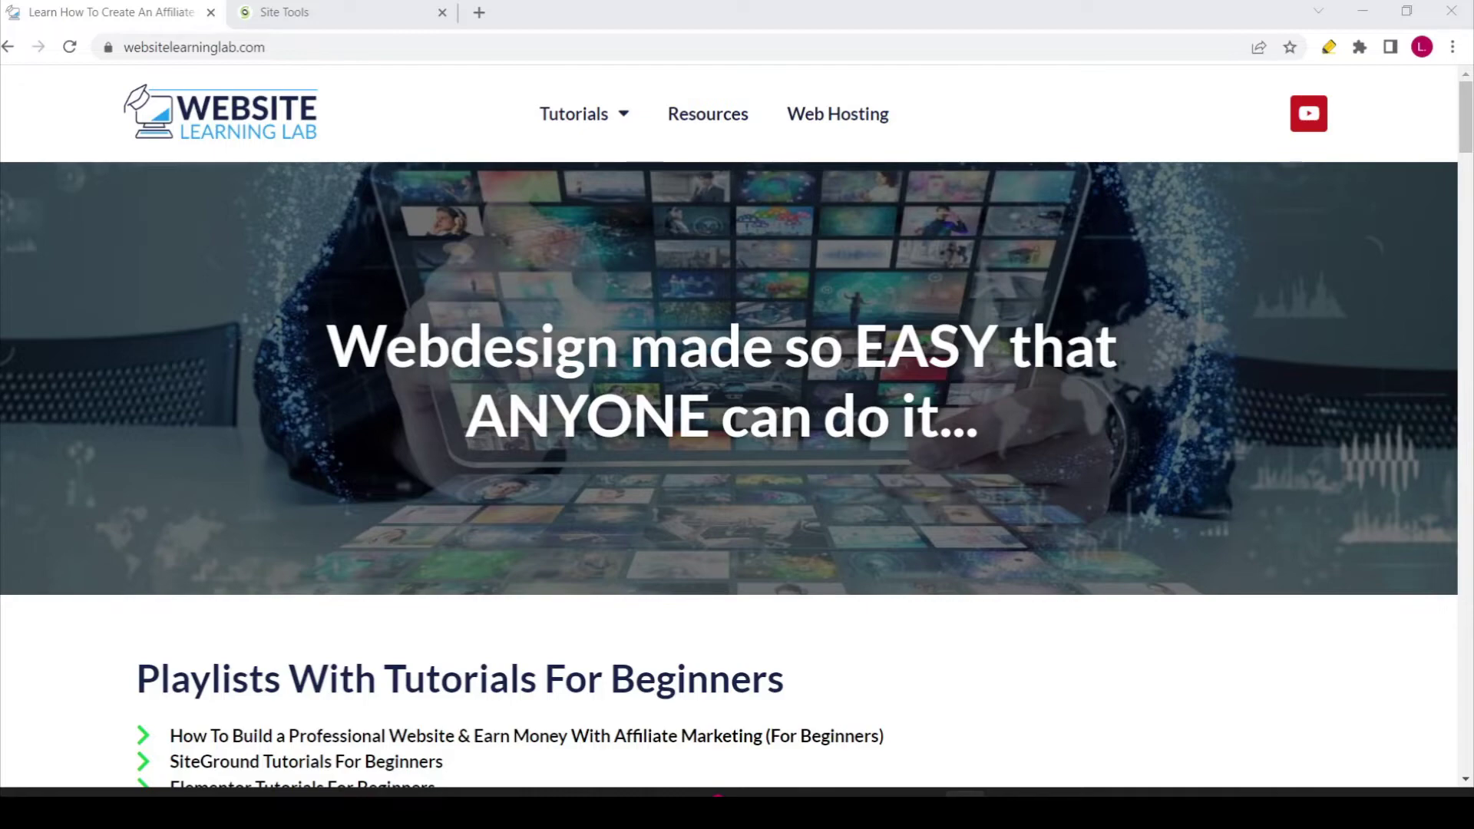
- Bring Chrome forward and switch to the SiteGround Site Tools dashboard tab
left_click(188, 245)
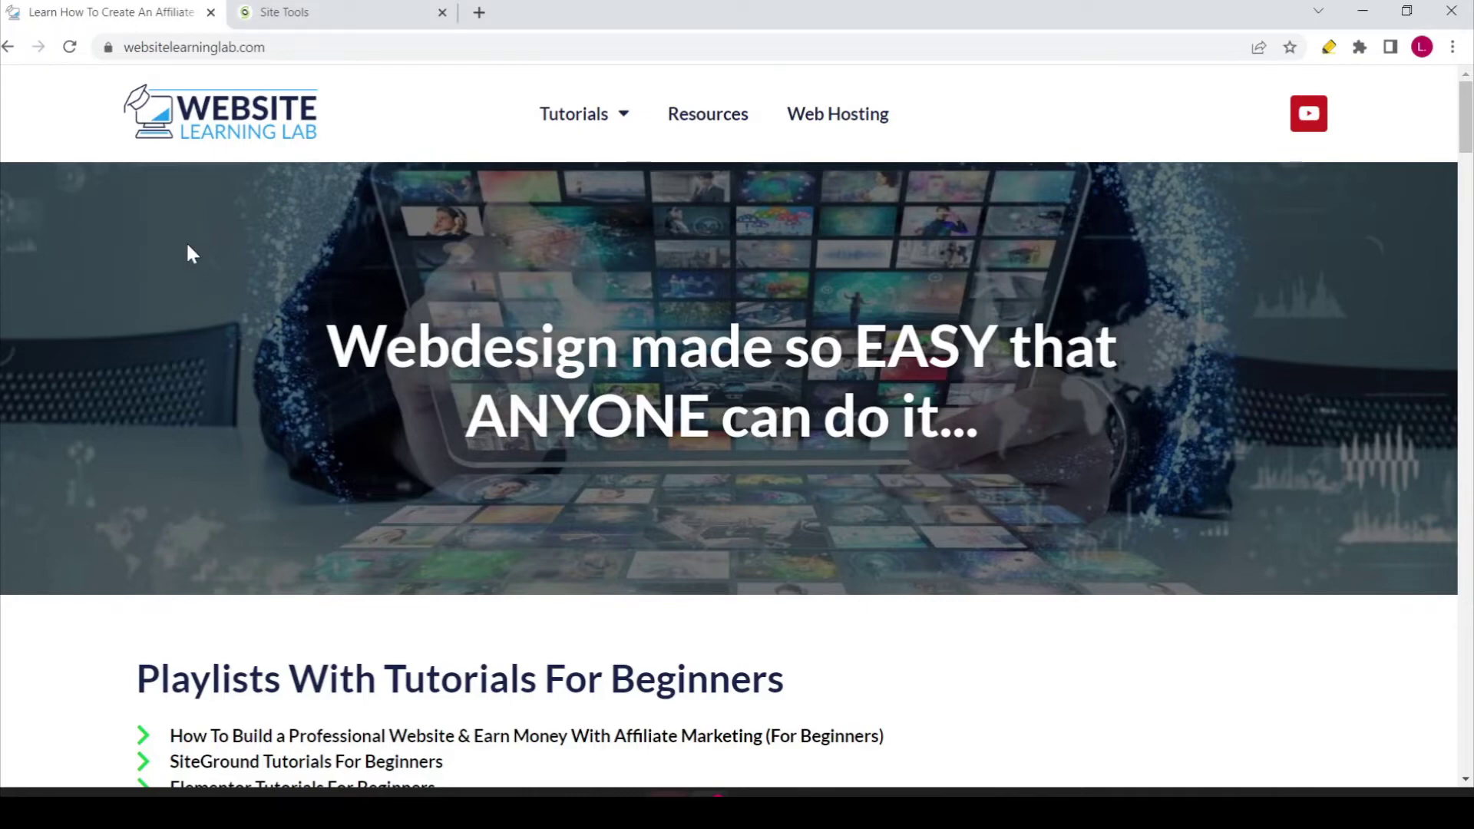
left_click(380, 14)
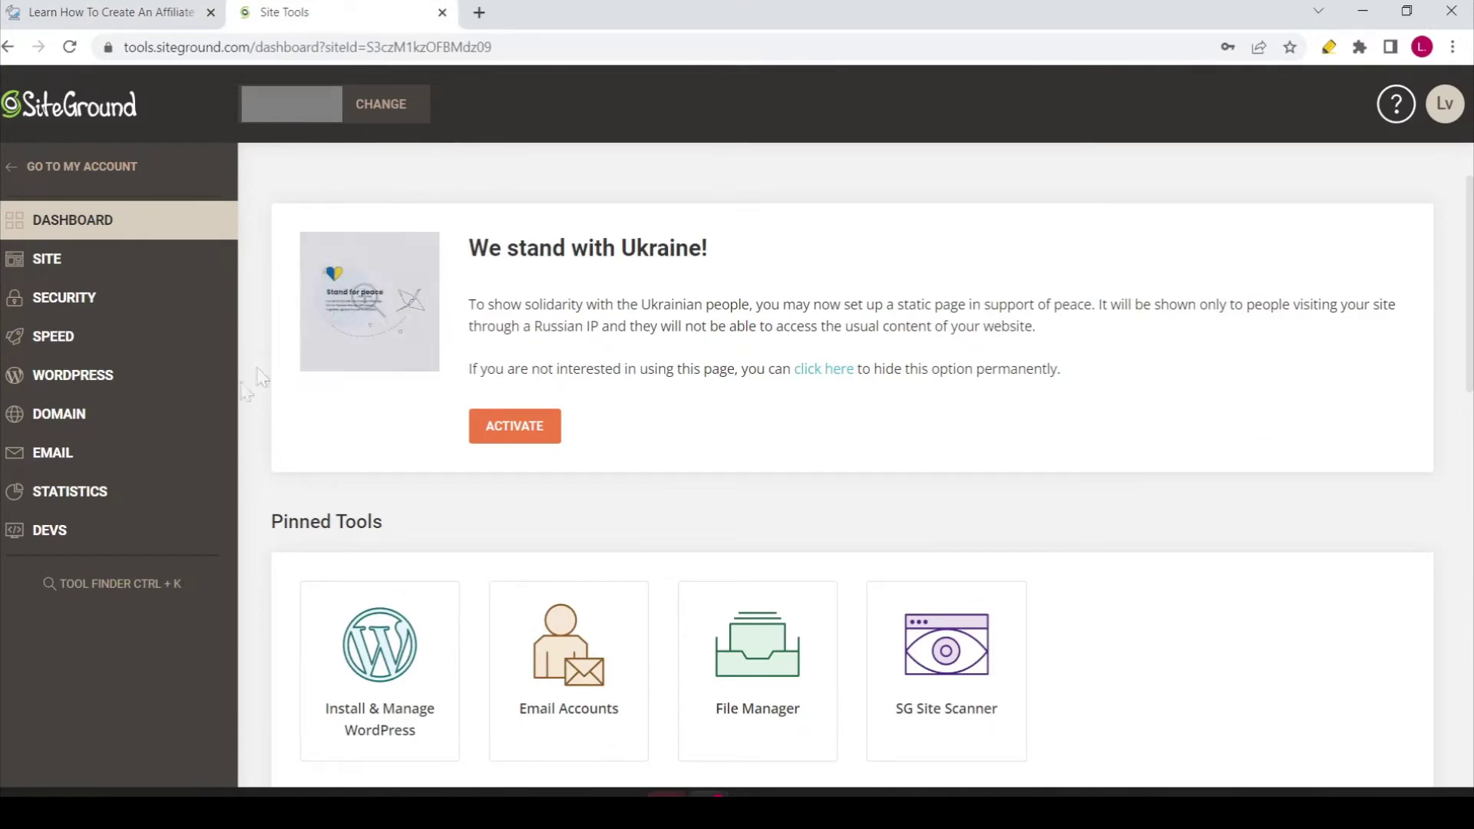
- Go to Email > Accounts and scroll to the existing mailbox in Manage Email Accounts
left_click(68, 465)
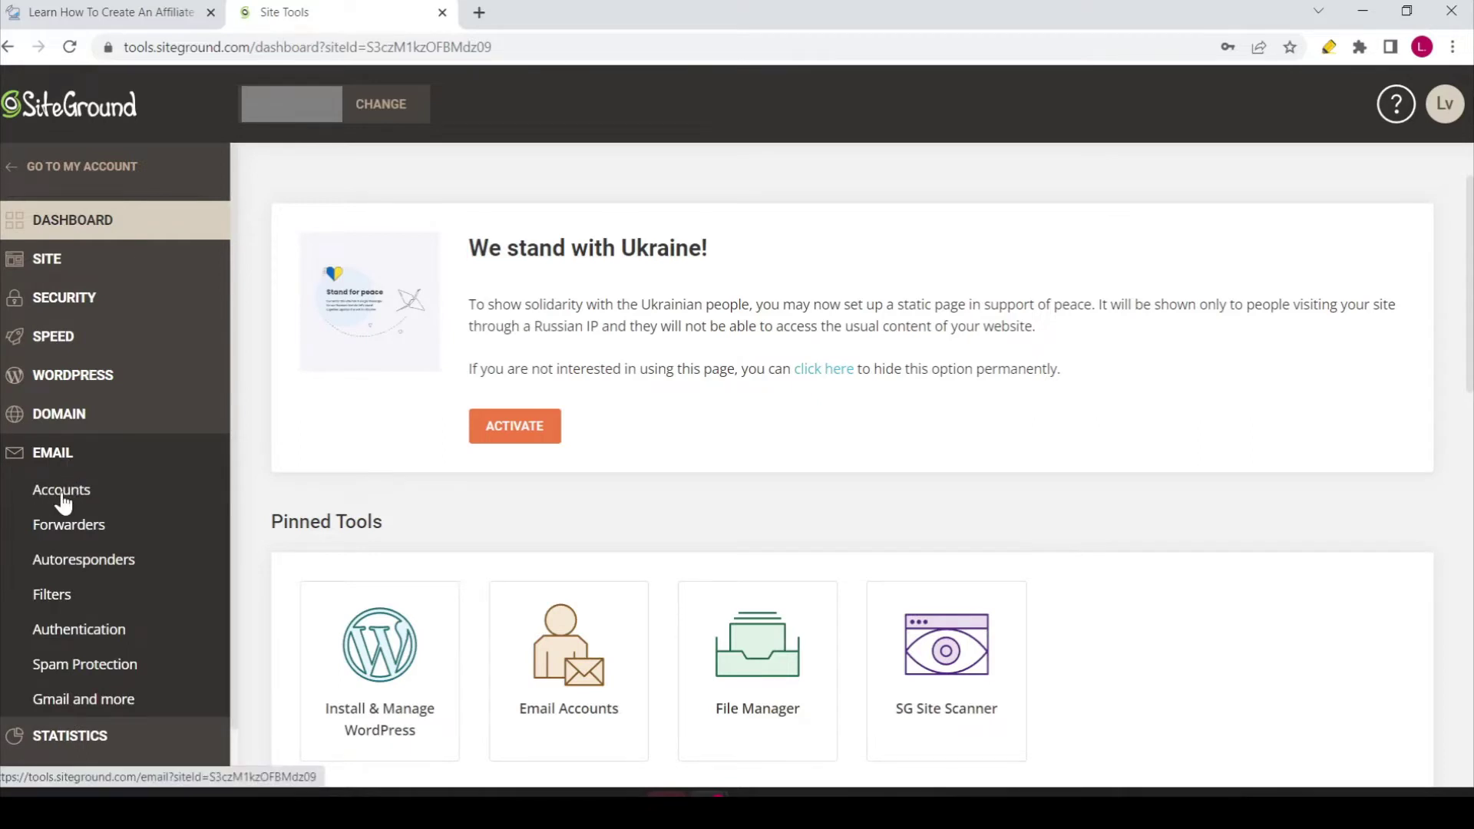
left_click(63, 497)
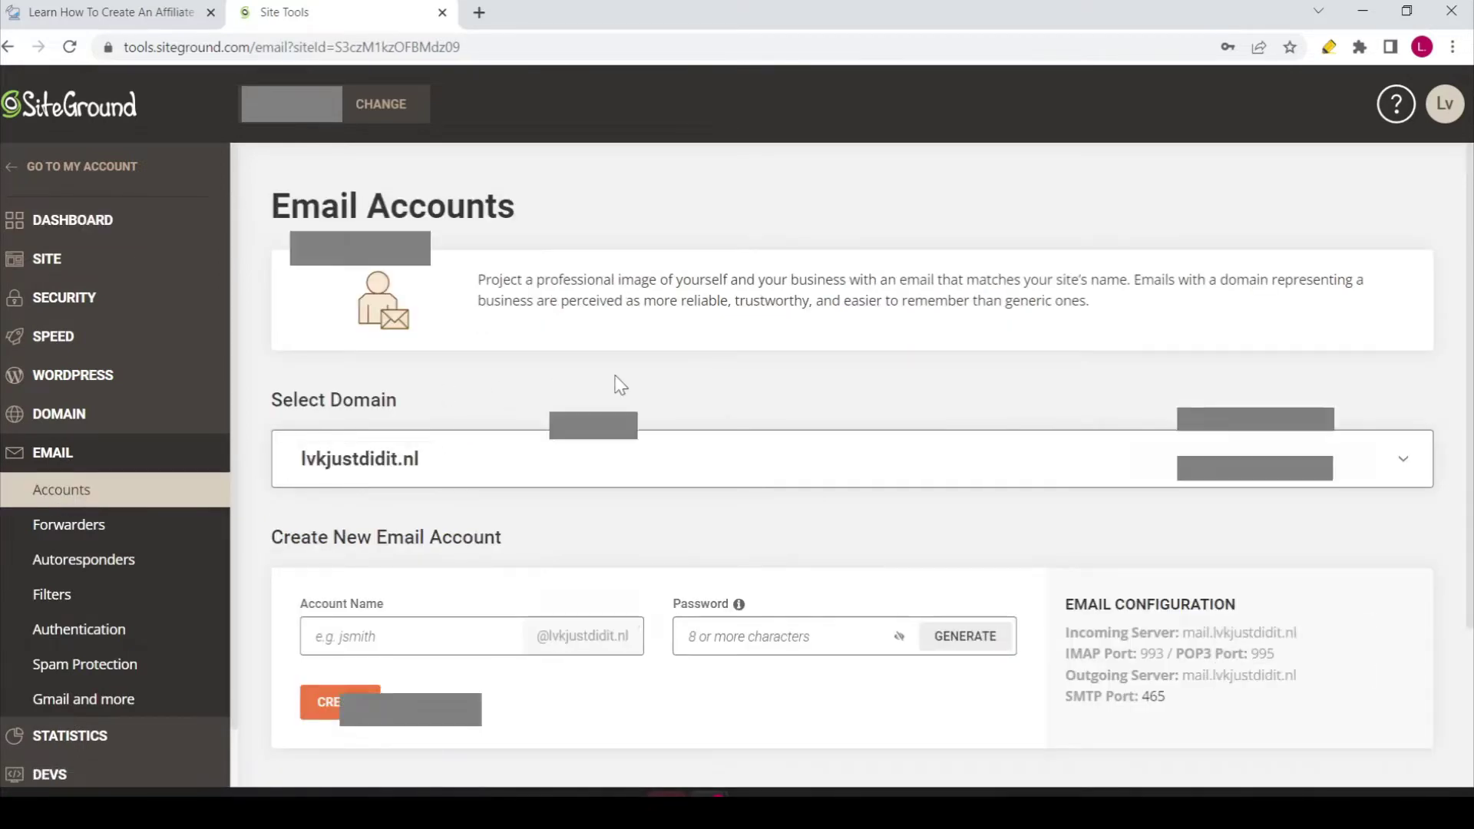
scroll(620, 384, "down", 3)
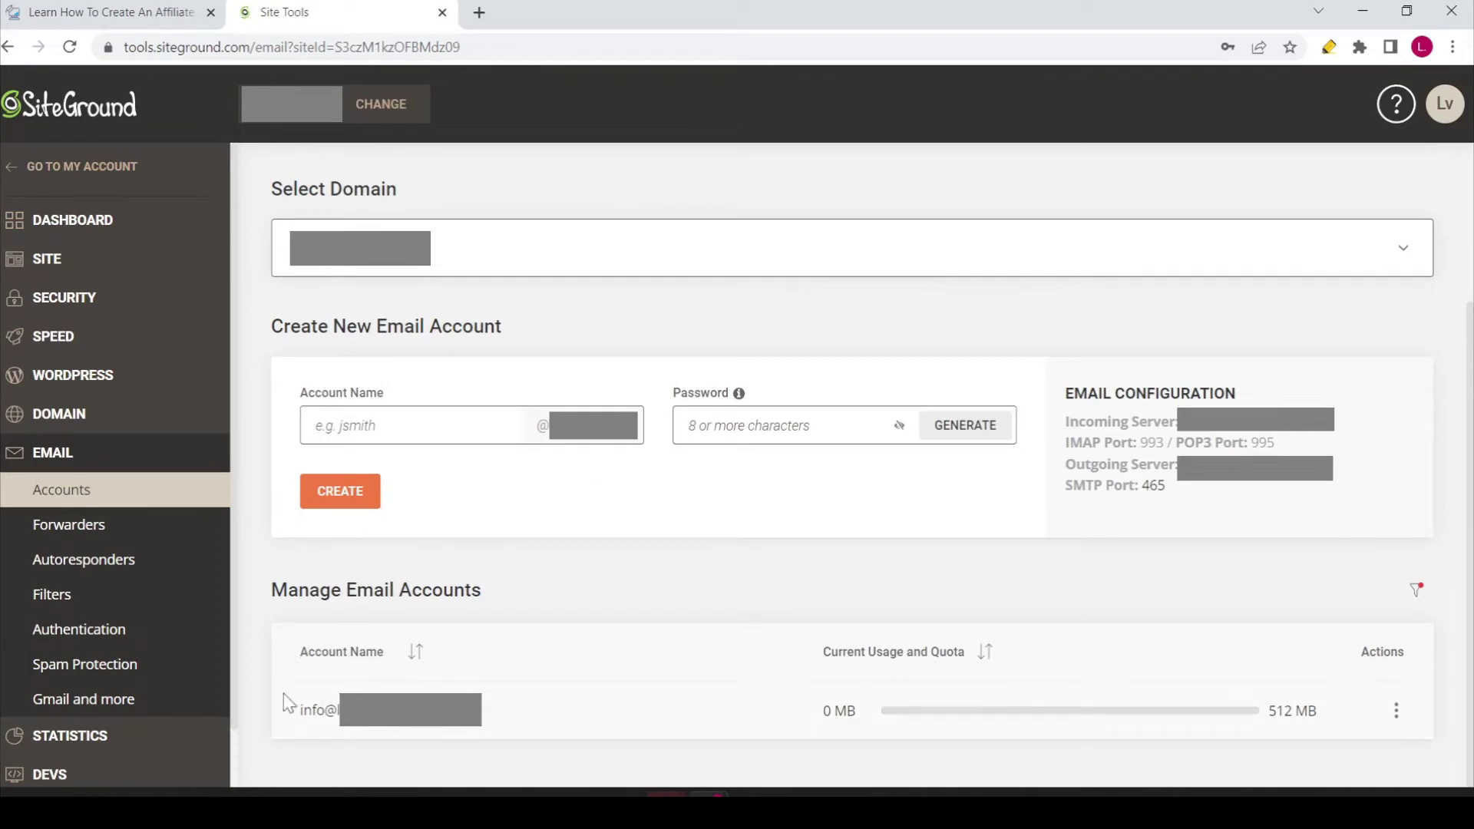
left_click_drag(284, 714, 523, 732)
left_click(320, 766)
left_click_drag(291, 326, 516, 332)
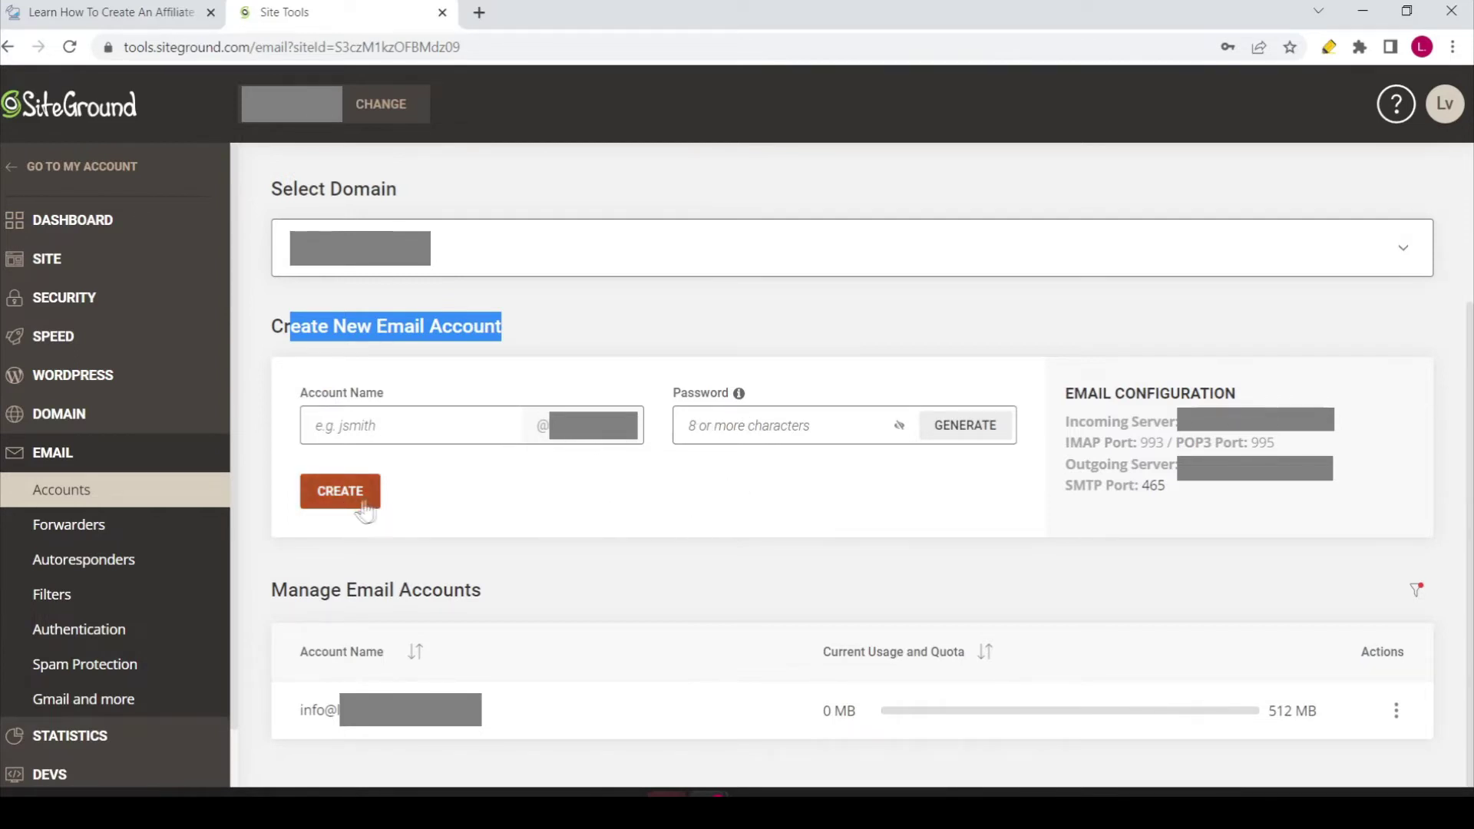
left_click(479, 503)
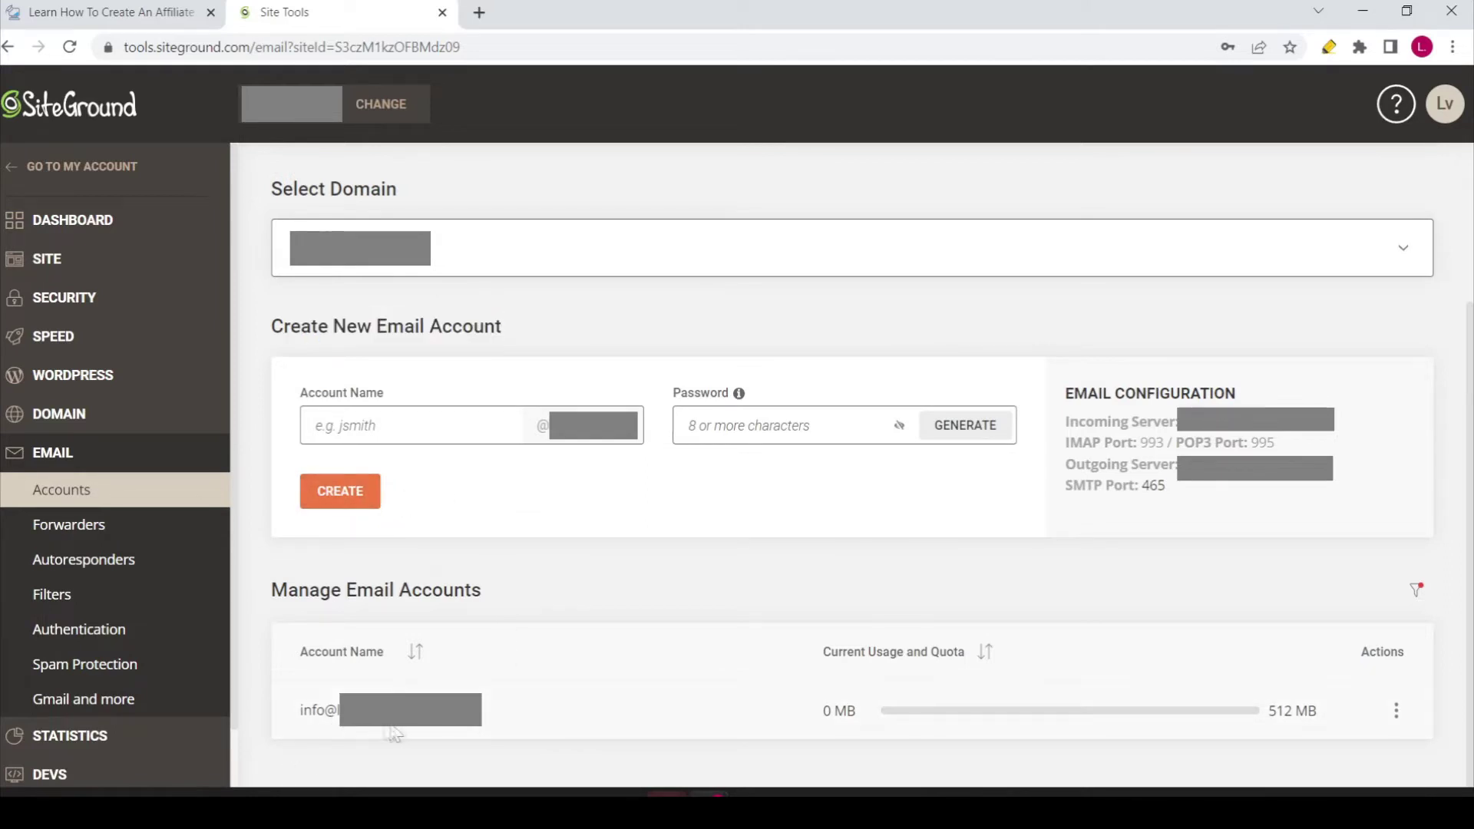
- Open the mailbox's Mail Configuration and show its Manual Settings
left_click(1403, 720)
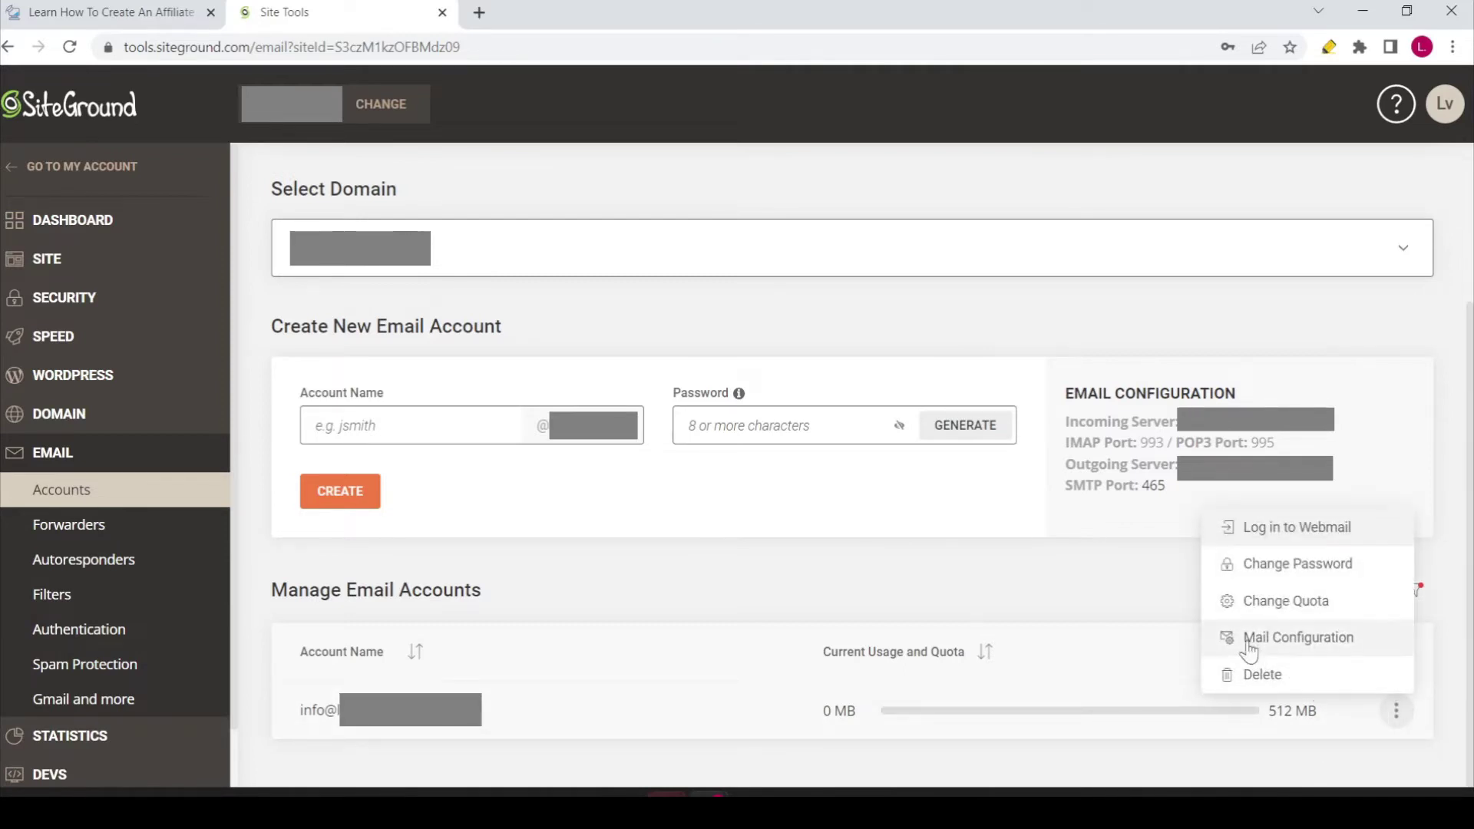
left_click(1350, 650)
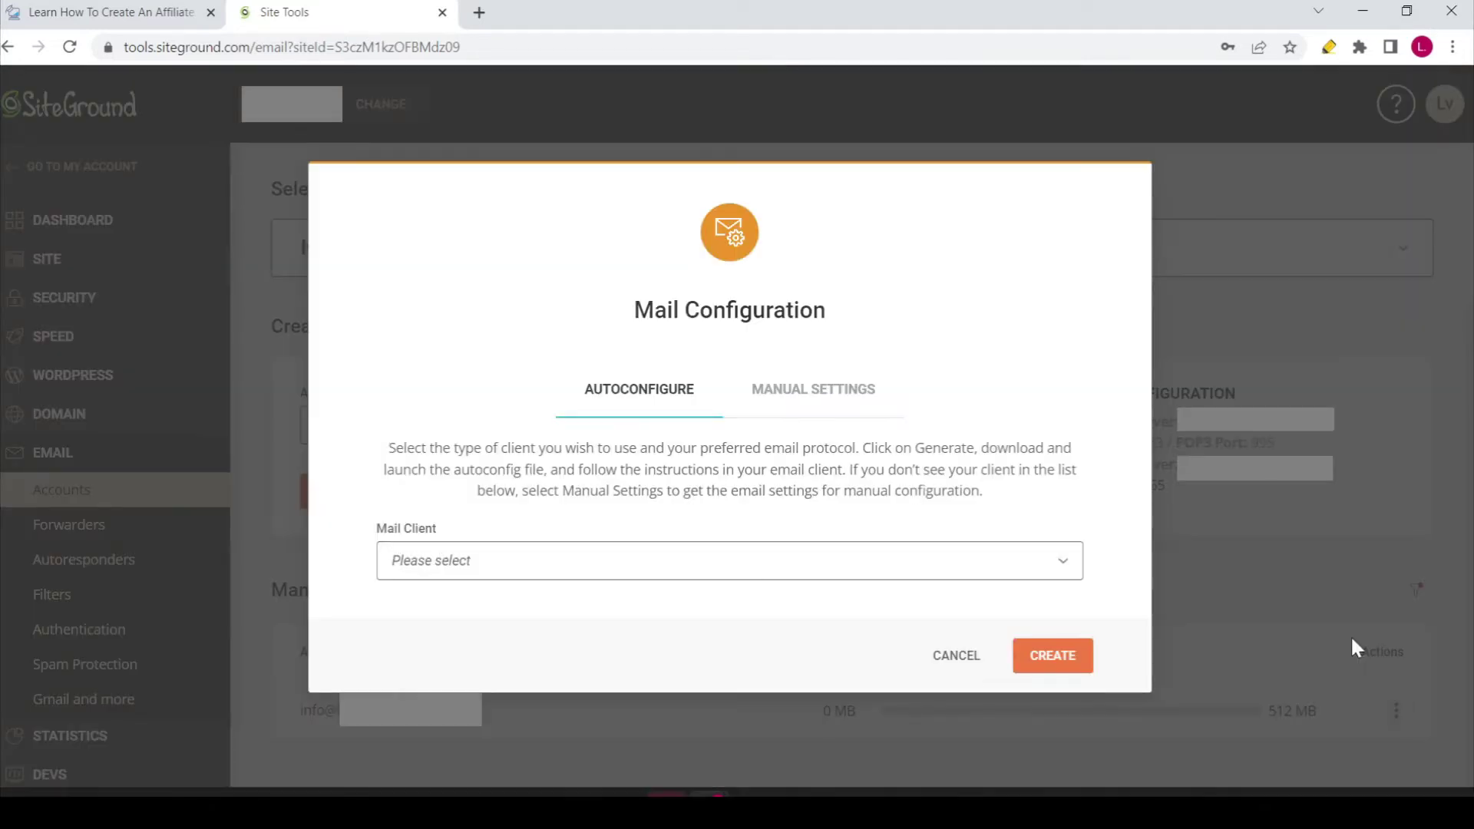
left_click(845, 408)
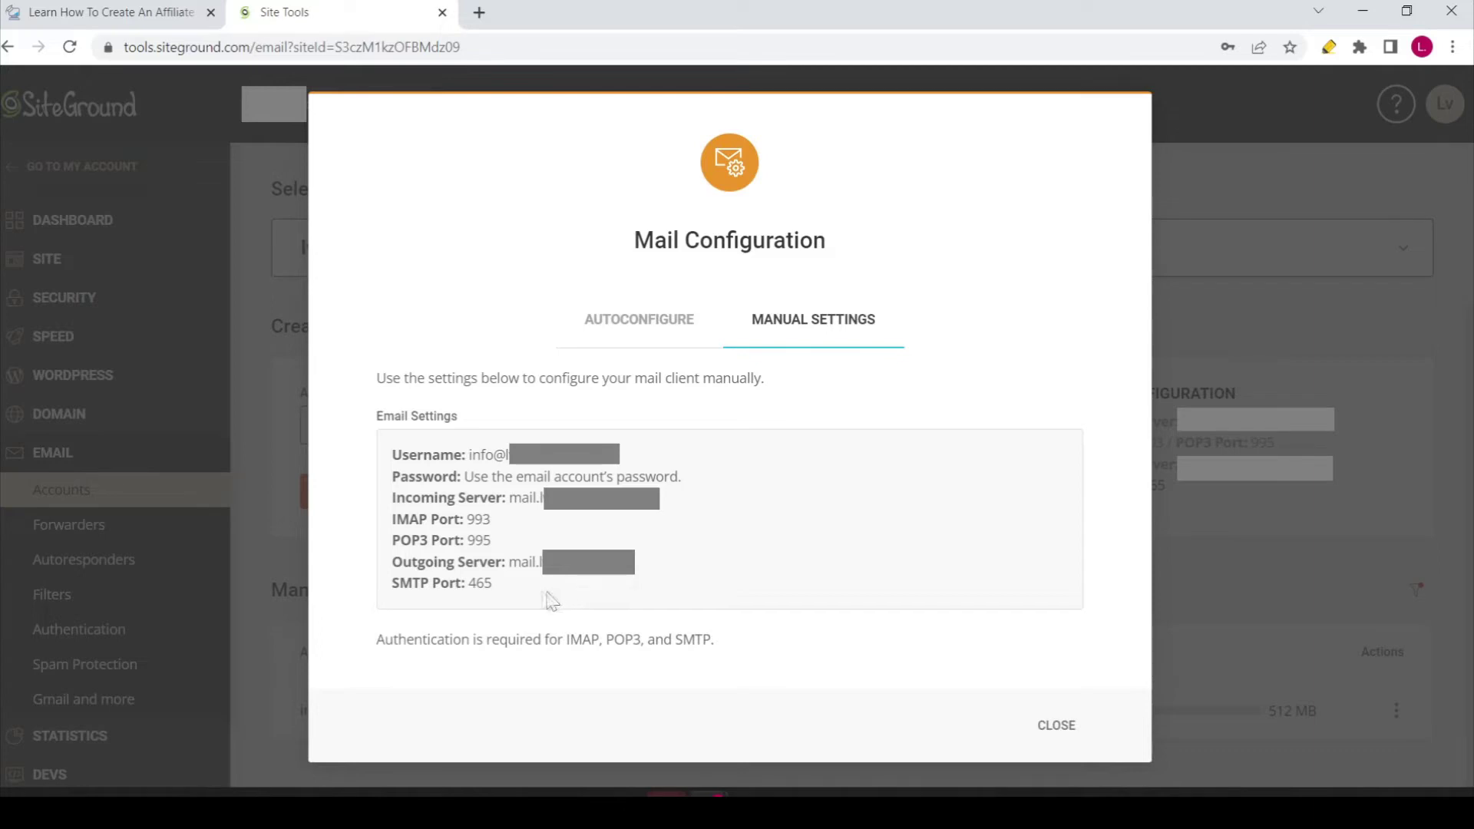
- Select the Incoming Server address and return to Outlook
left_click_drag(550, 596, 386, 454)
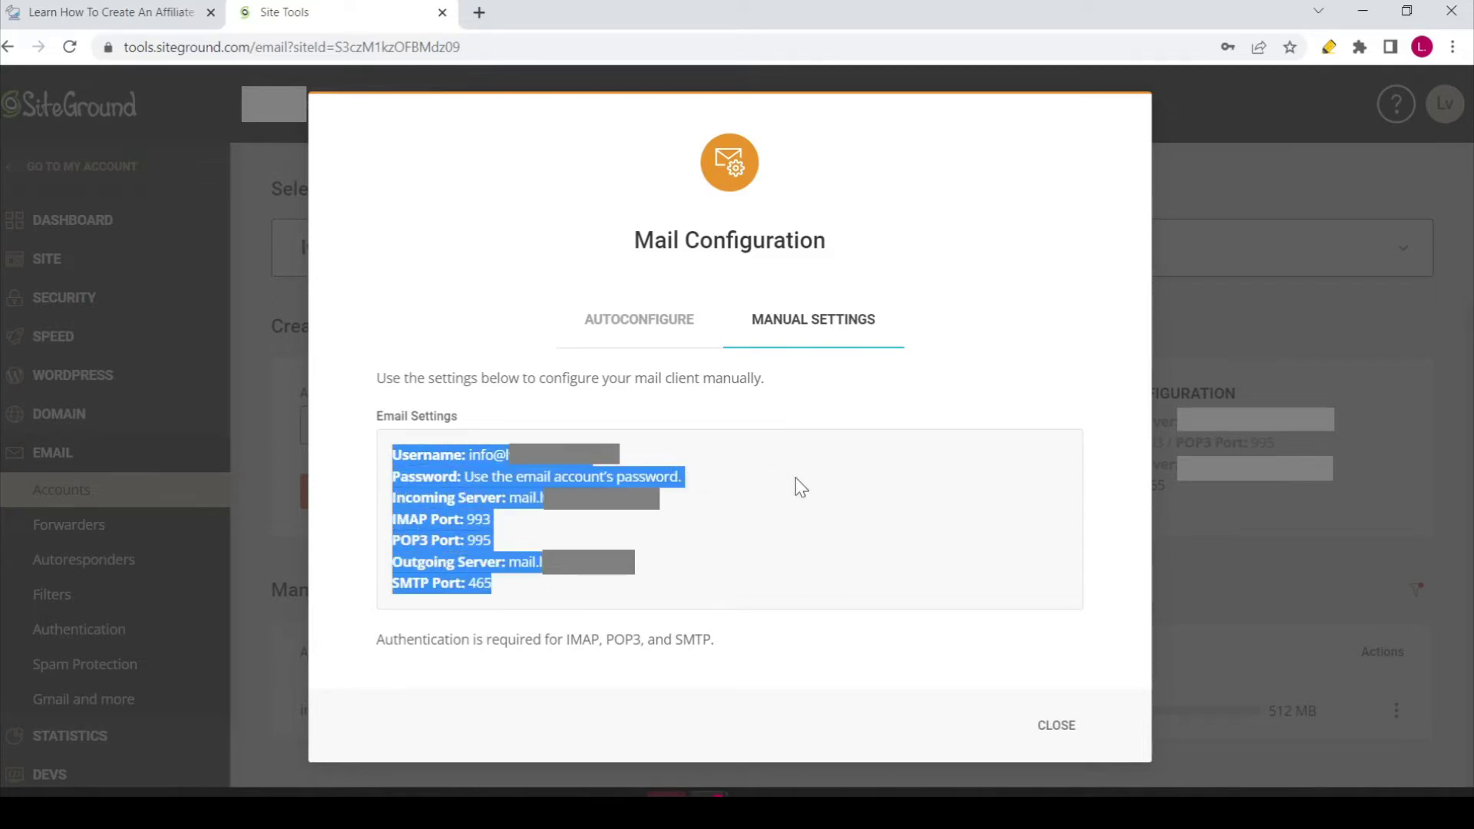
left_click(472, 278)
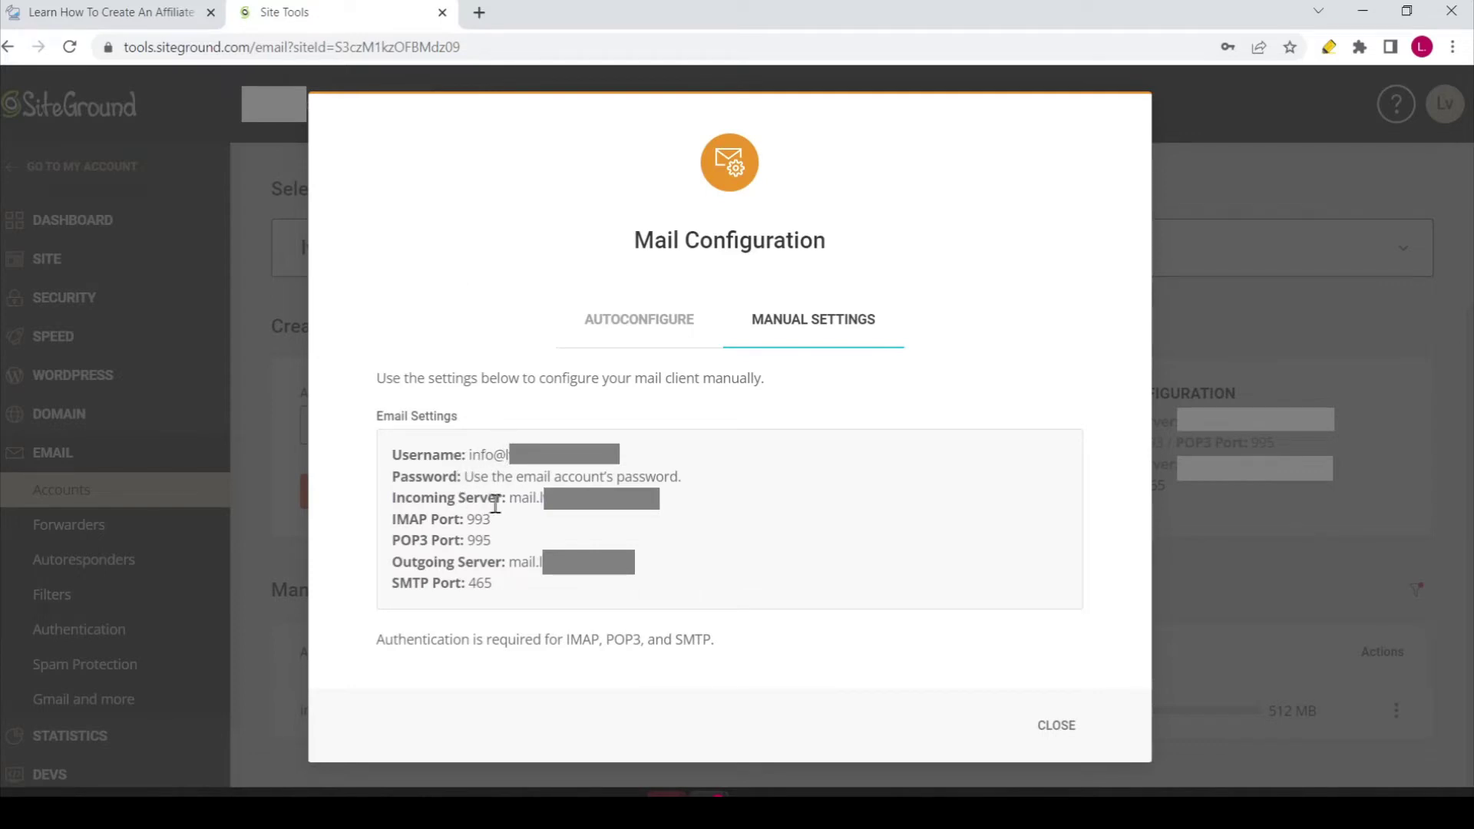
left_click_drag(511, 499, 572, 499)
key("ctrl+c")
key("alt+Tab")
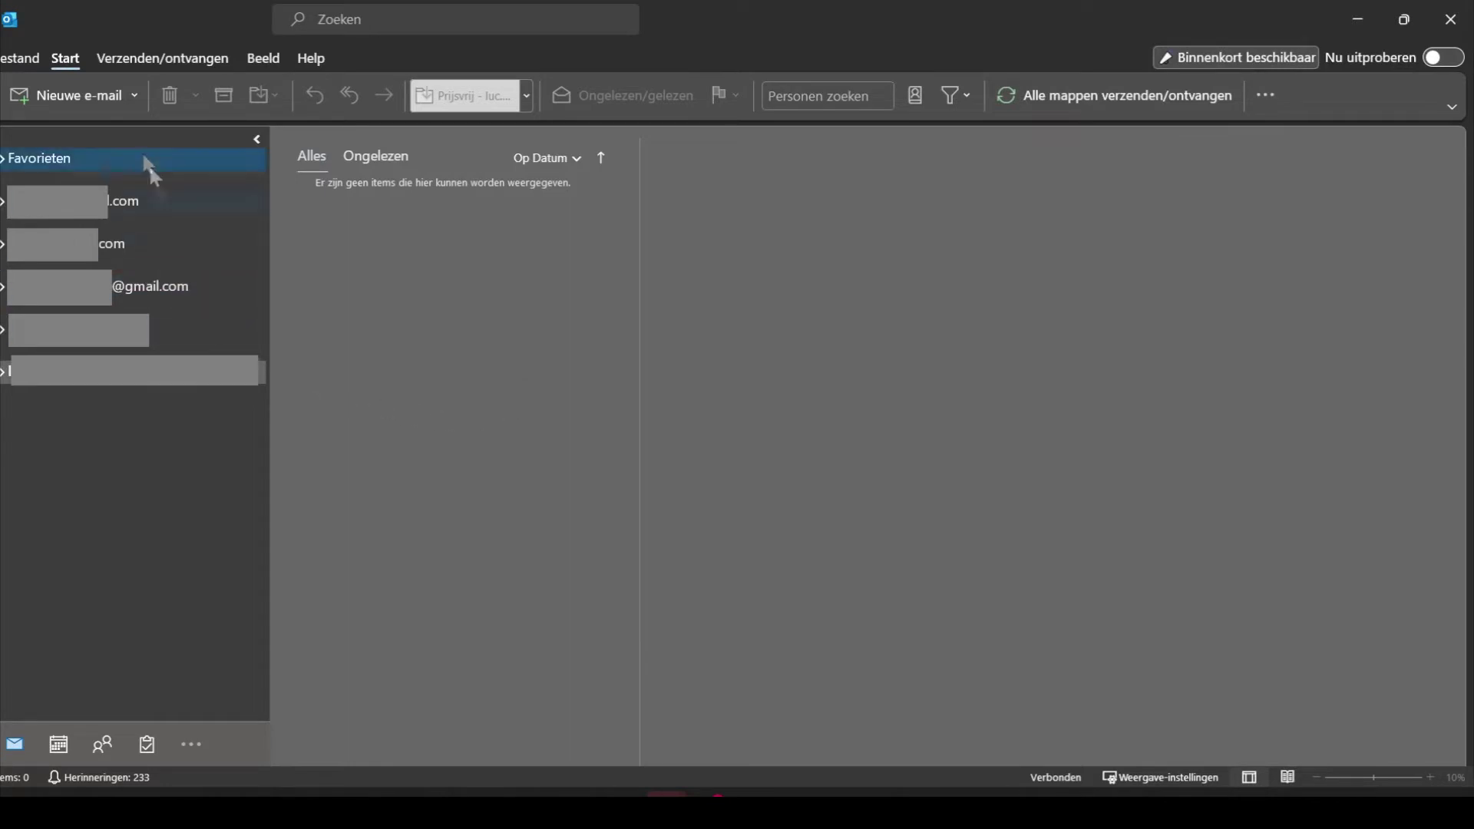
- Add an account in Outlook with the pasted mailbox address, choosing manual setup under Advanced options
left_click(26, 65)
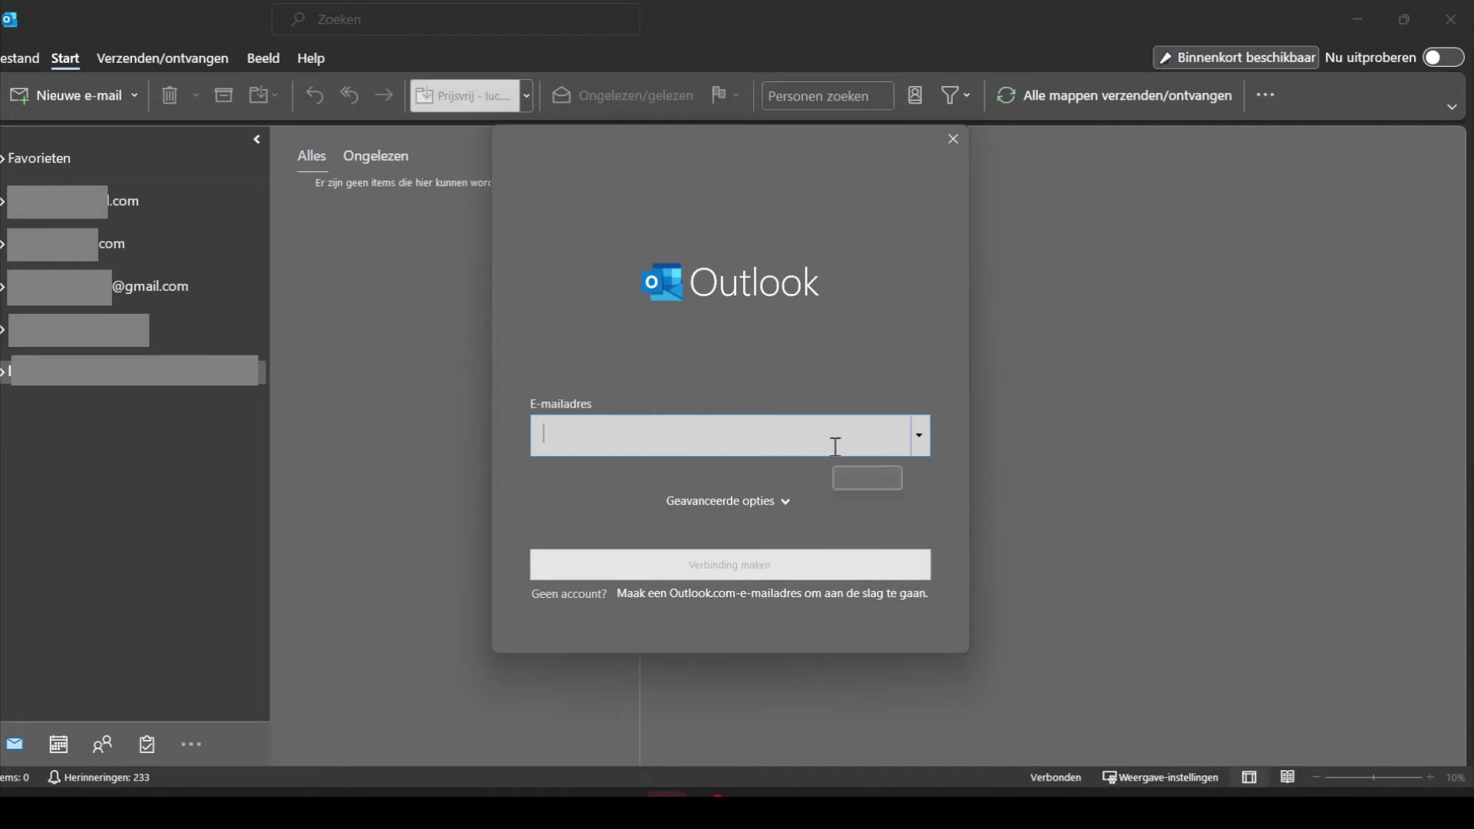
key("ctrl+v")
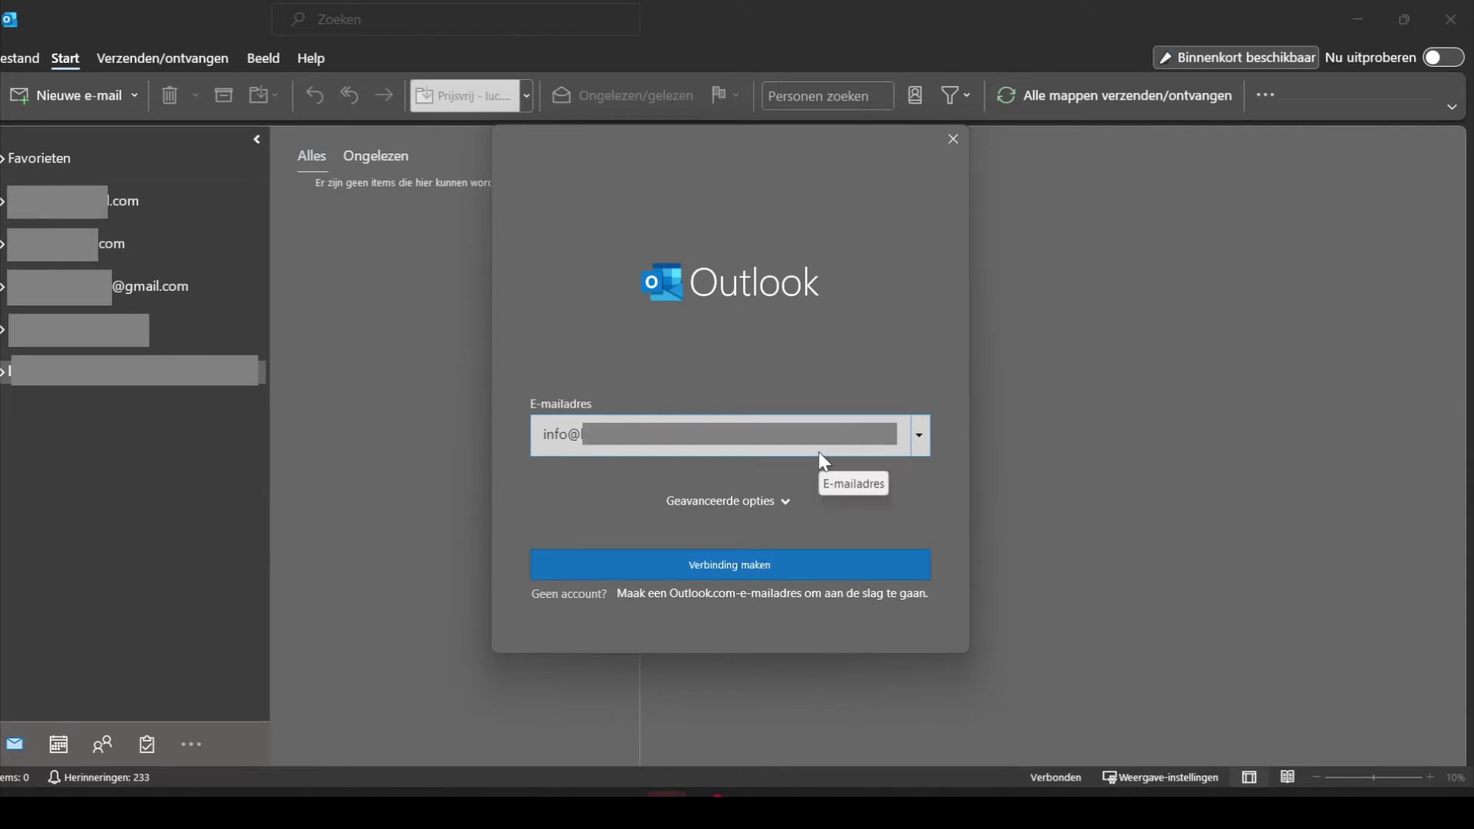
left_click(786, 503)
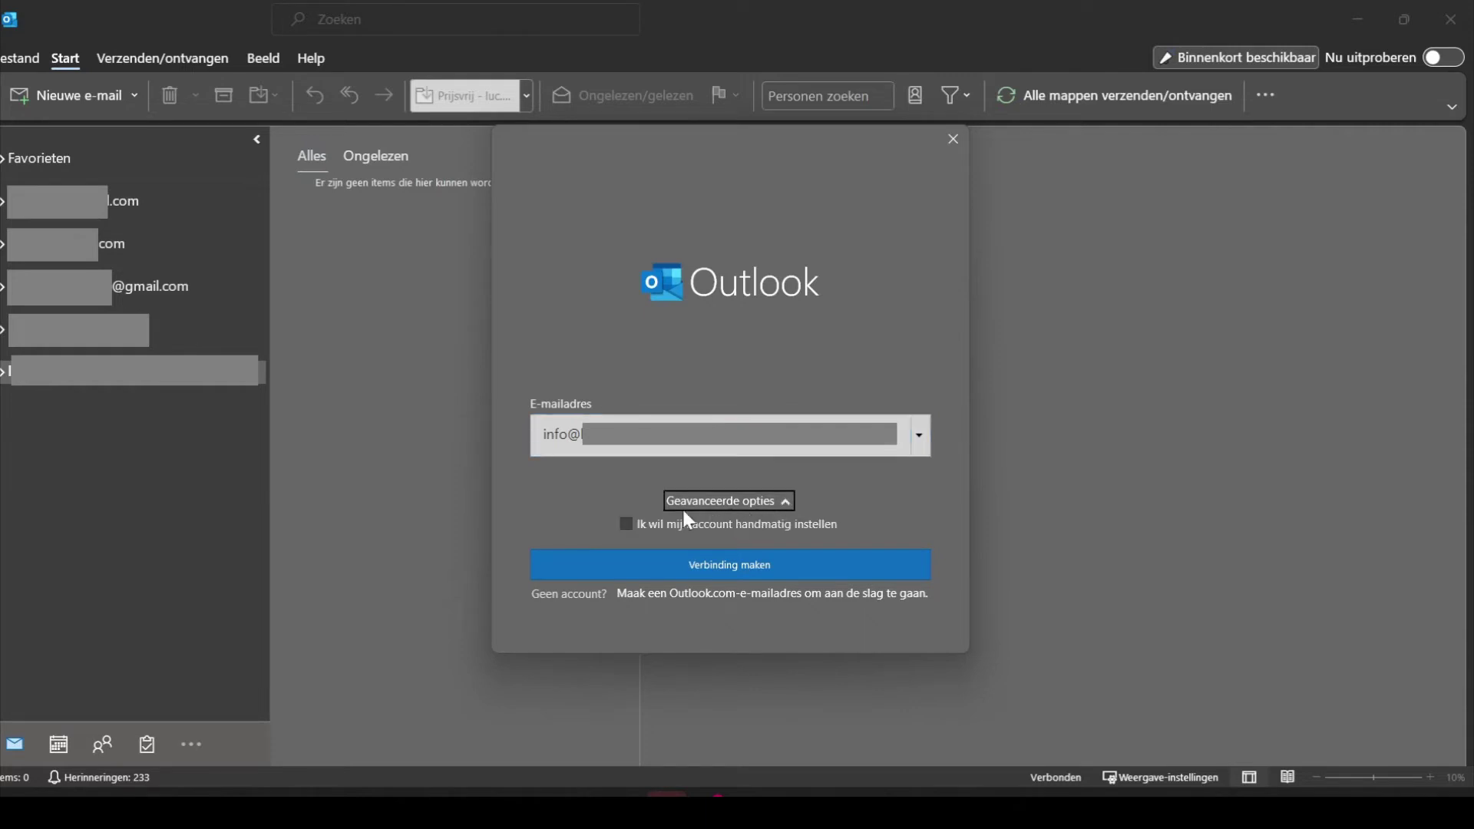
left_click(627, 526)
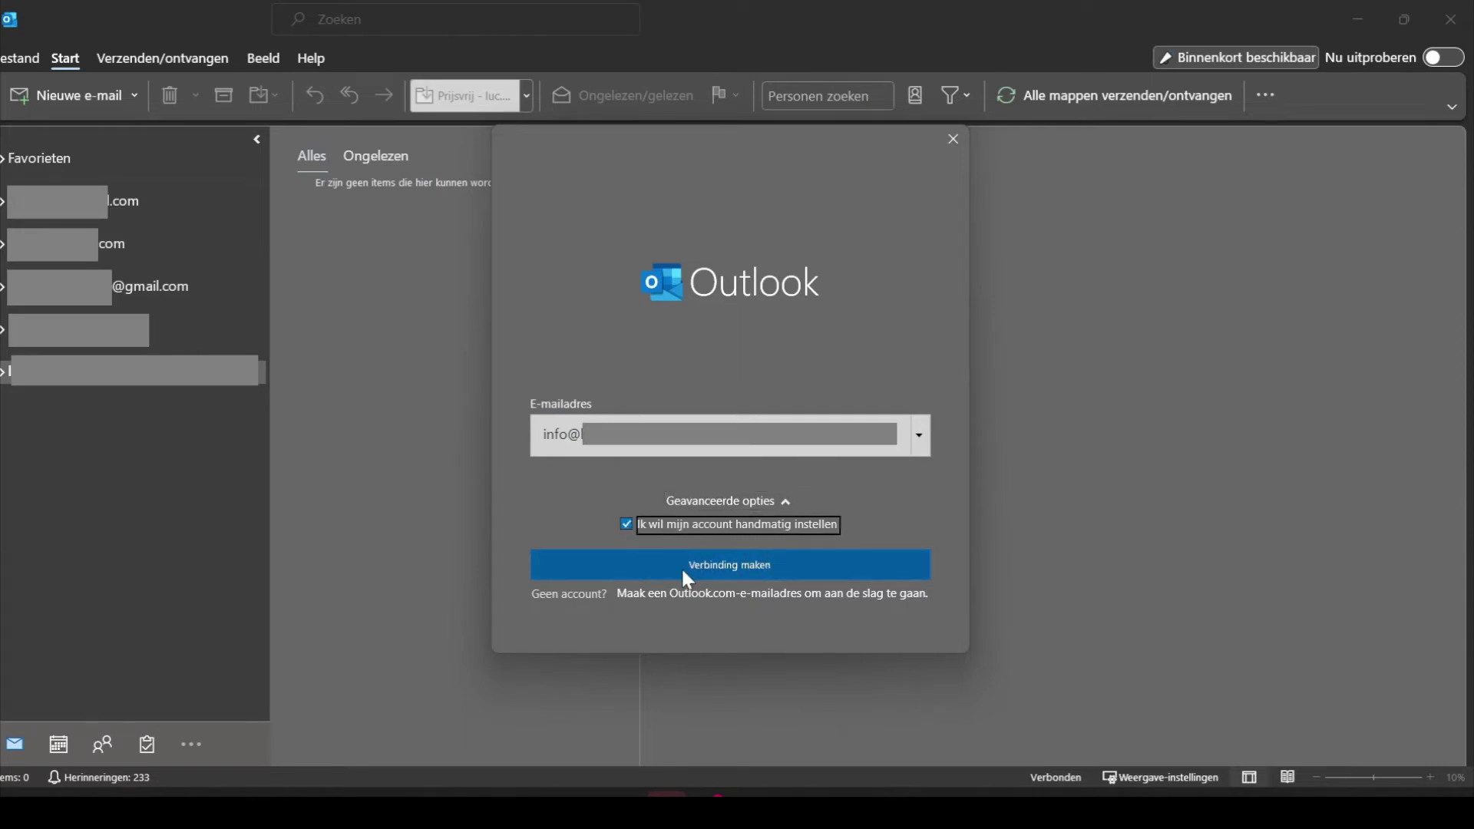
left_click(808, 565)
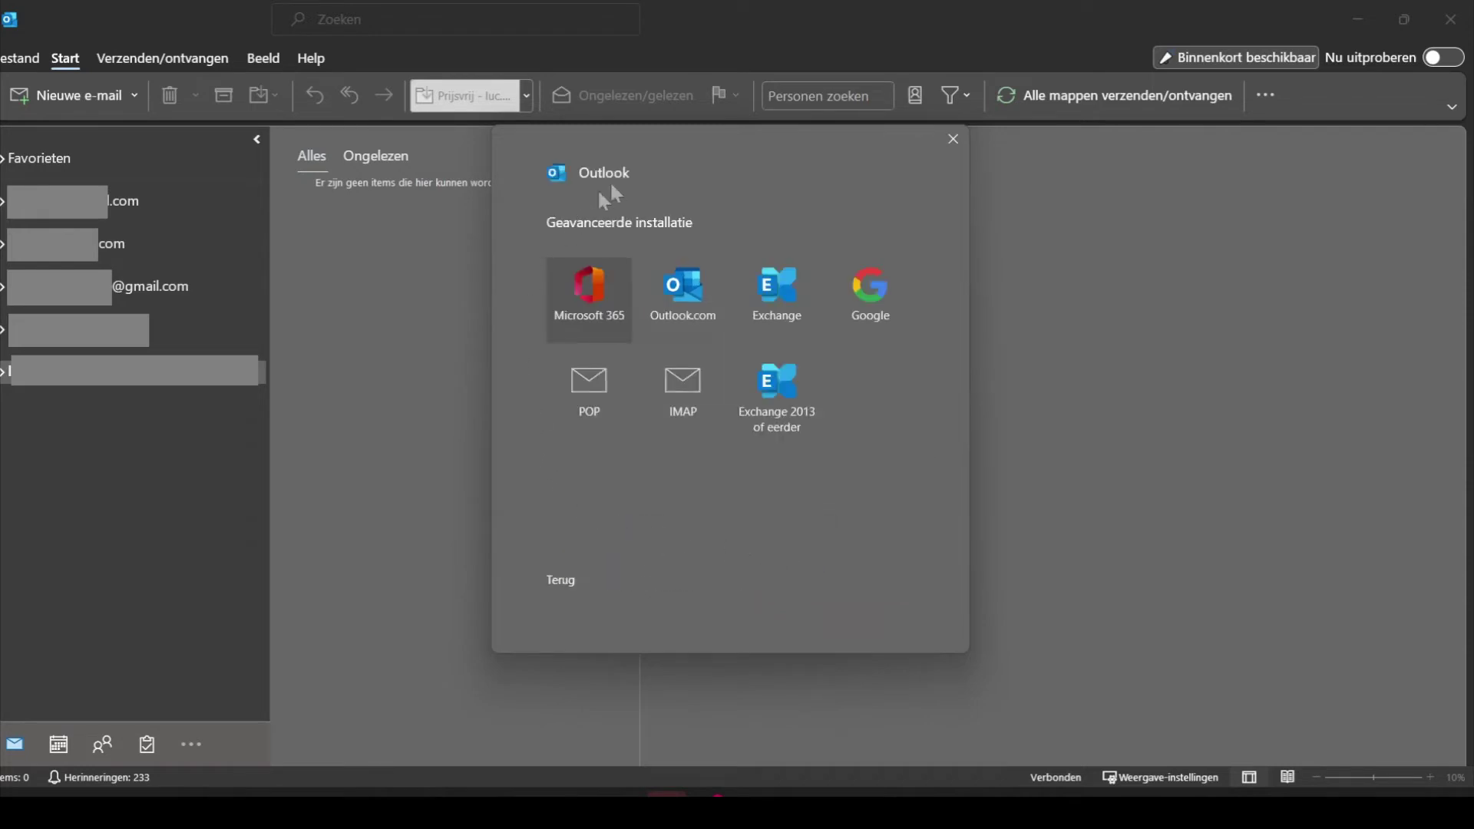
- Choose IMAP and set the incoming server to the pasted host, port 993, SSL/TLS encryption
left_click(700, 380)
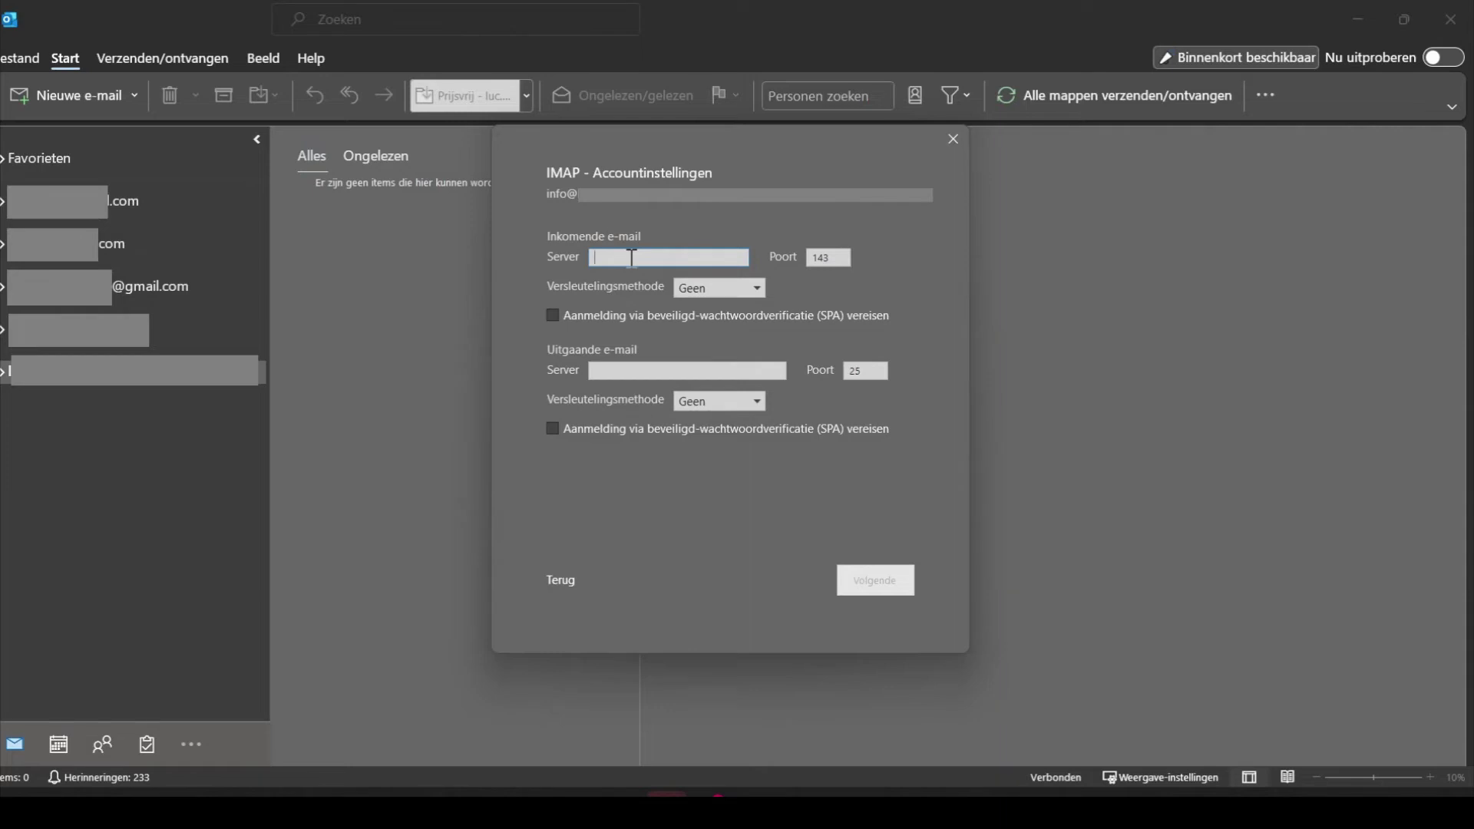
key("ctrl+v")
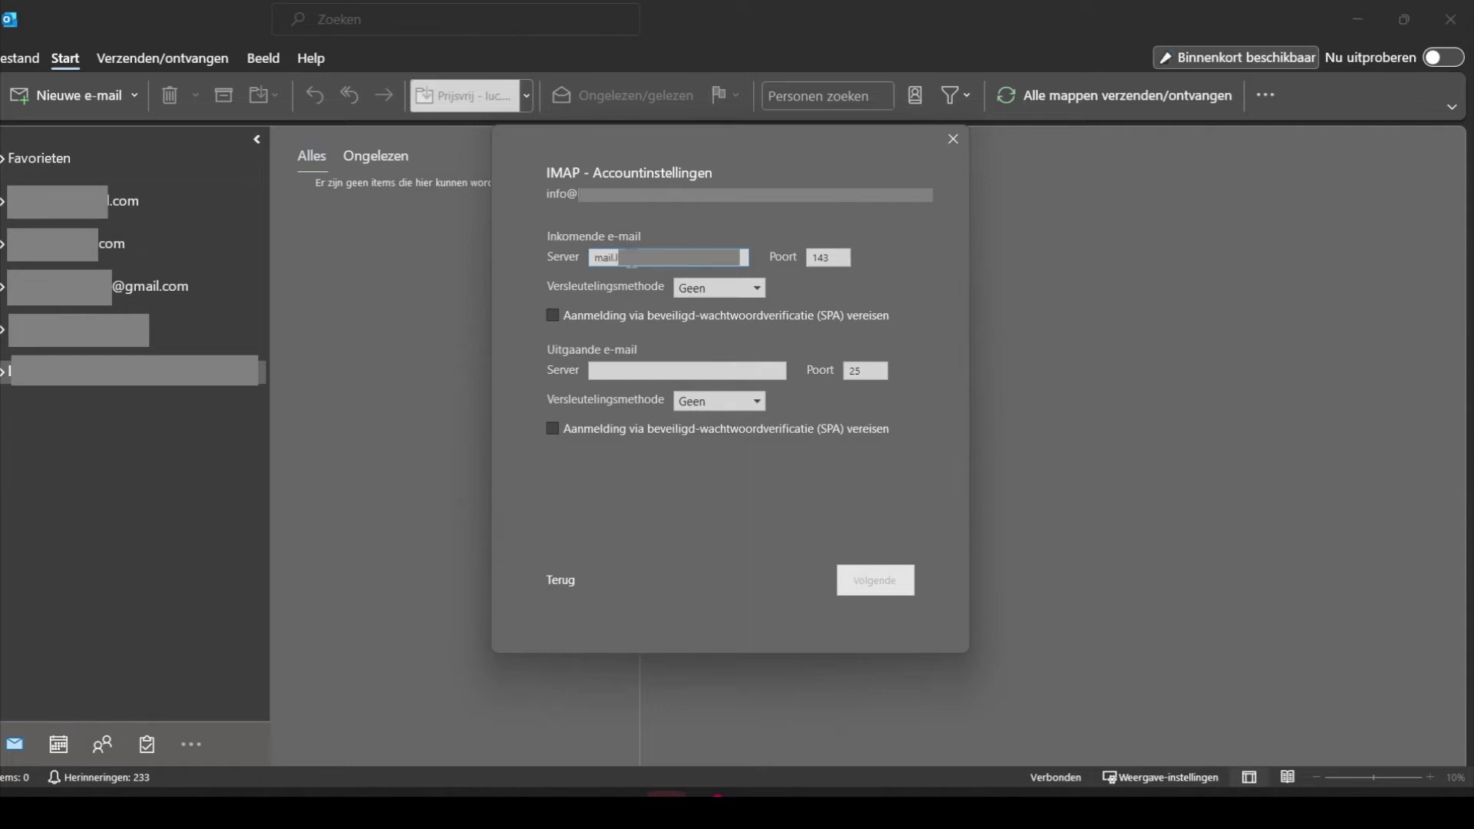
left_click_drag(836, 259, 807, 257)
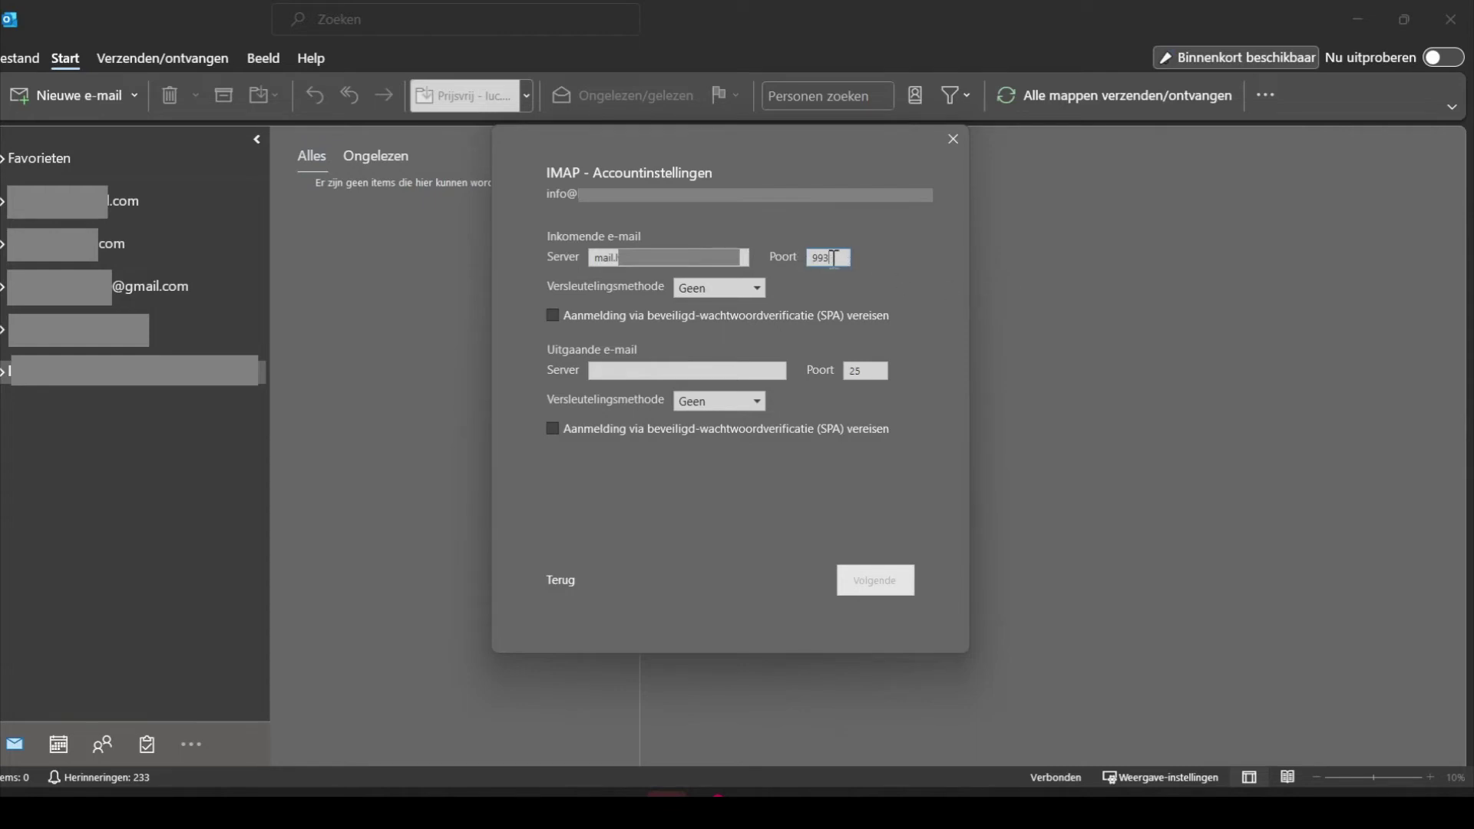
left_click_drag(841, 258, 811, 258)
left_click(758, 288)
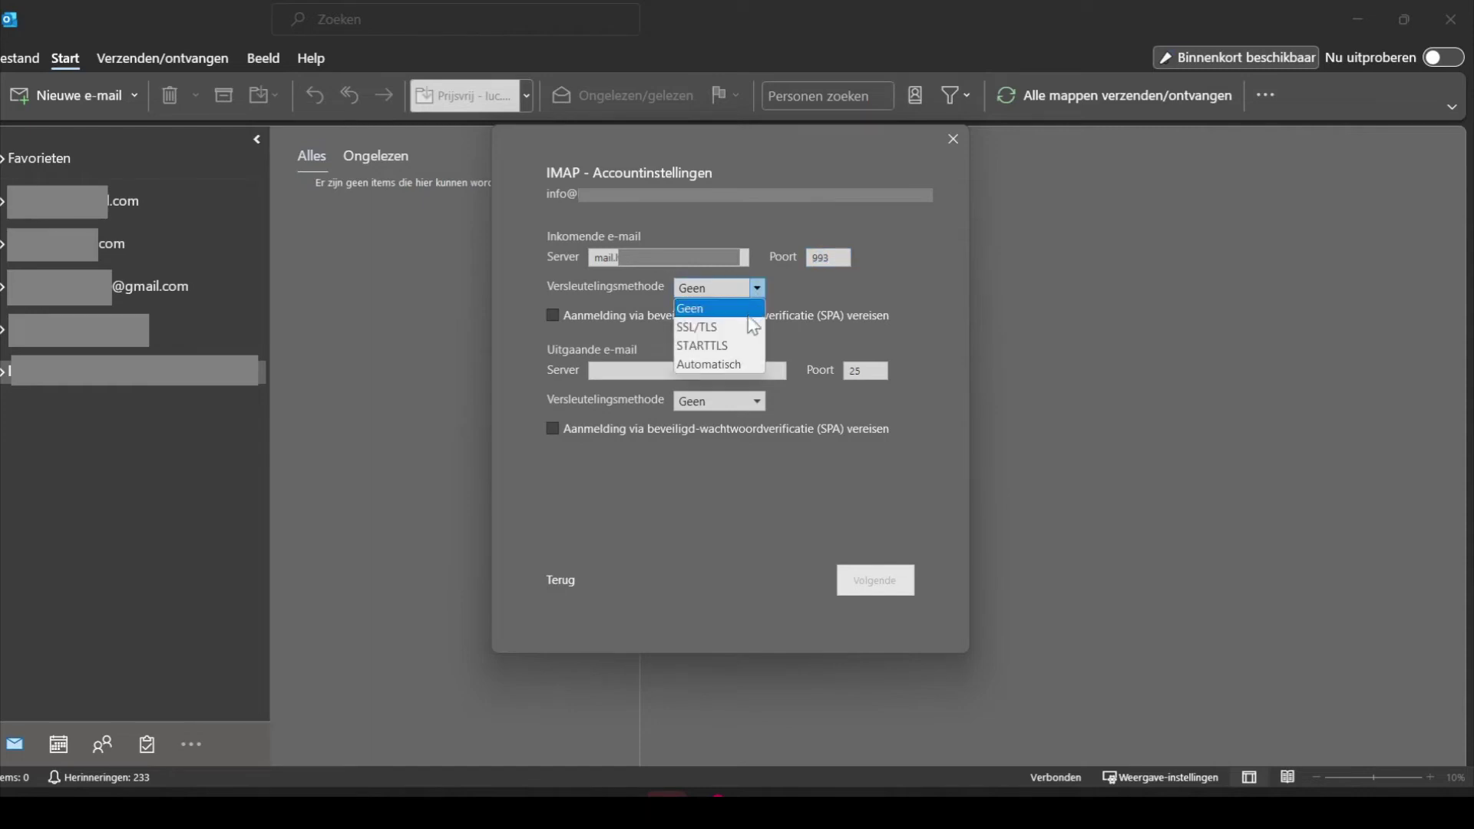
left_click(734, 328)
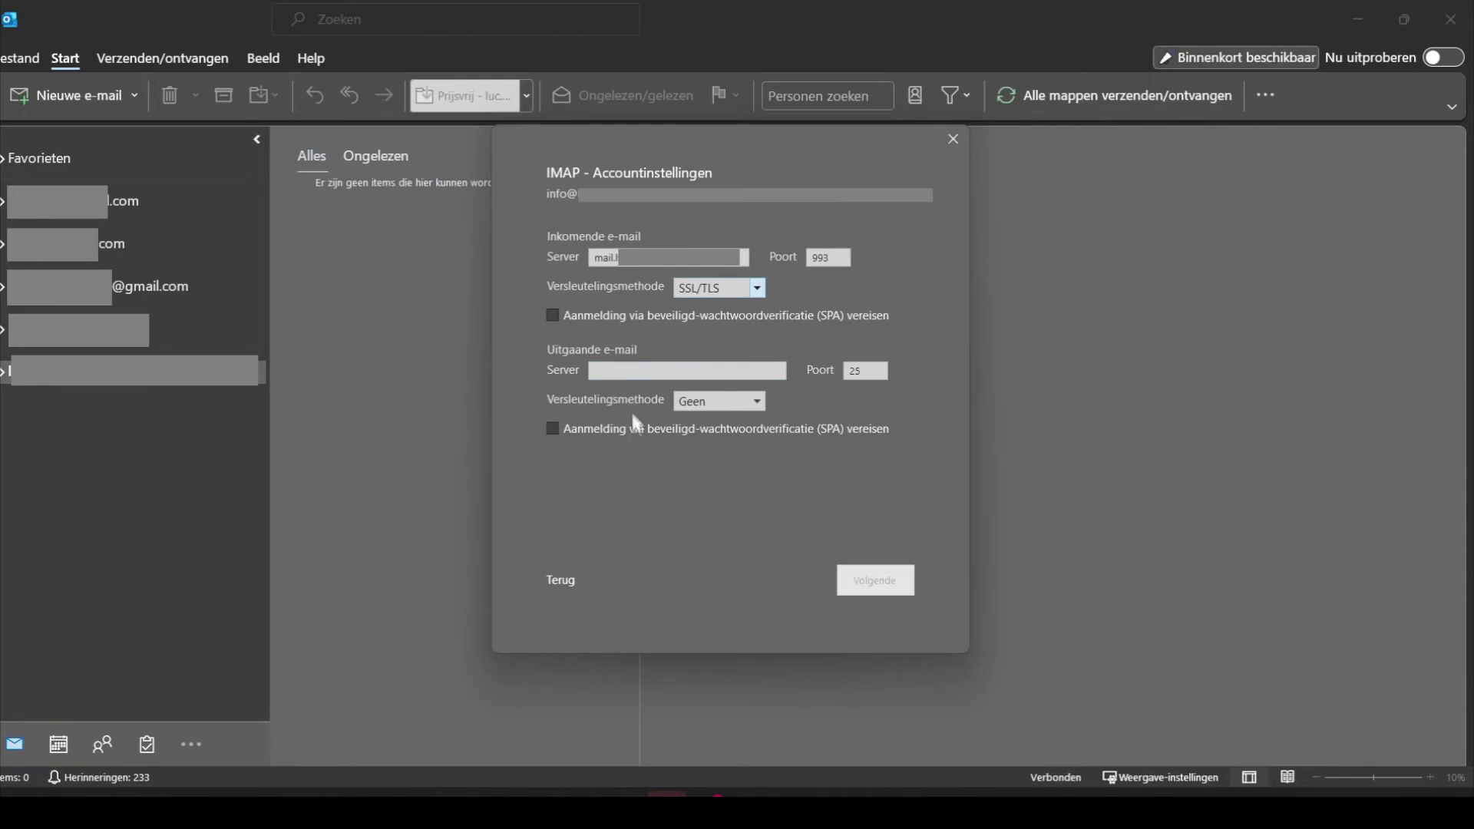
key("alt+Tab")
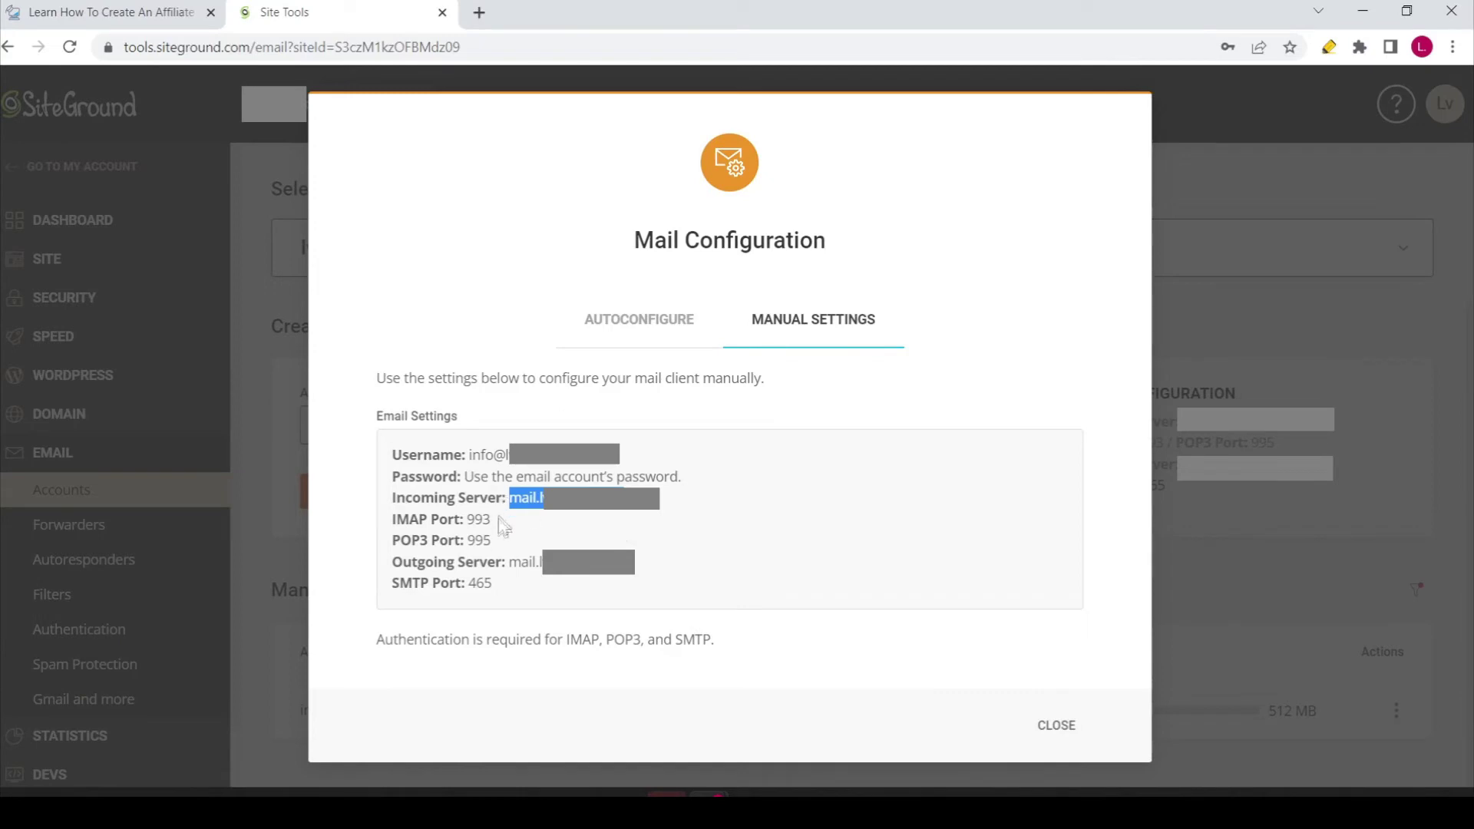
- Copy the Outgoing Server address from SiteGround's manual settings and return to Outlook
left_click(638, 570)
left_click_drag(547, 565, 508, 564)
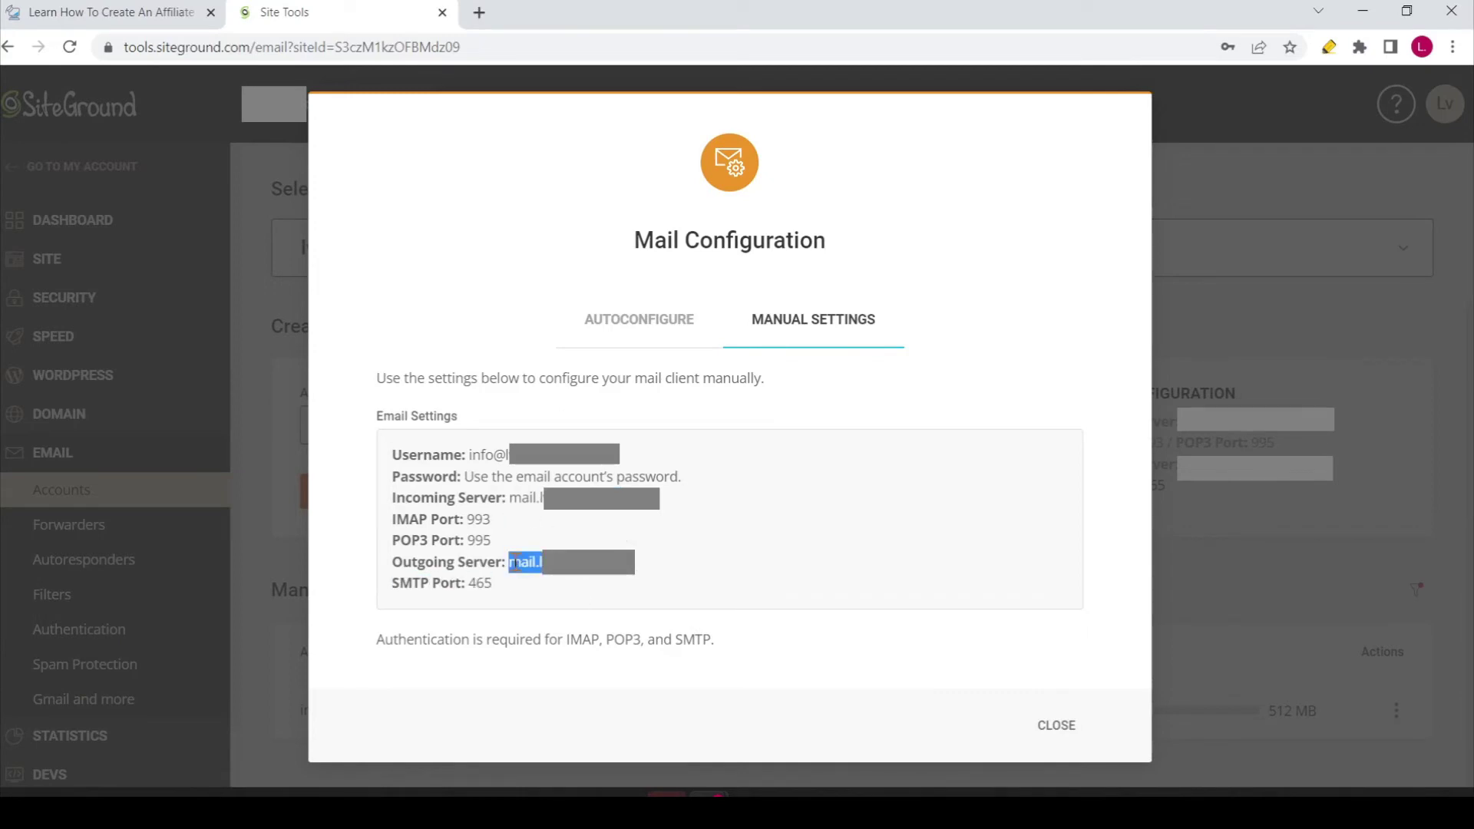
right_click(523, 562)
left_click(568, 581)
key("alt+Tab")
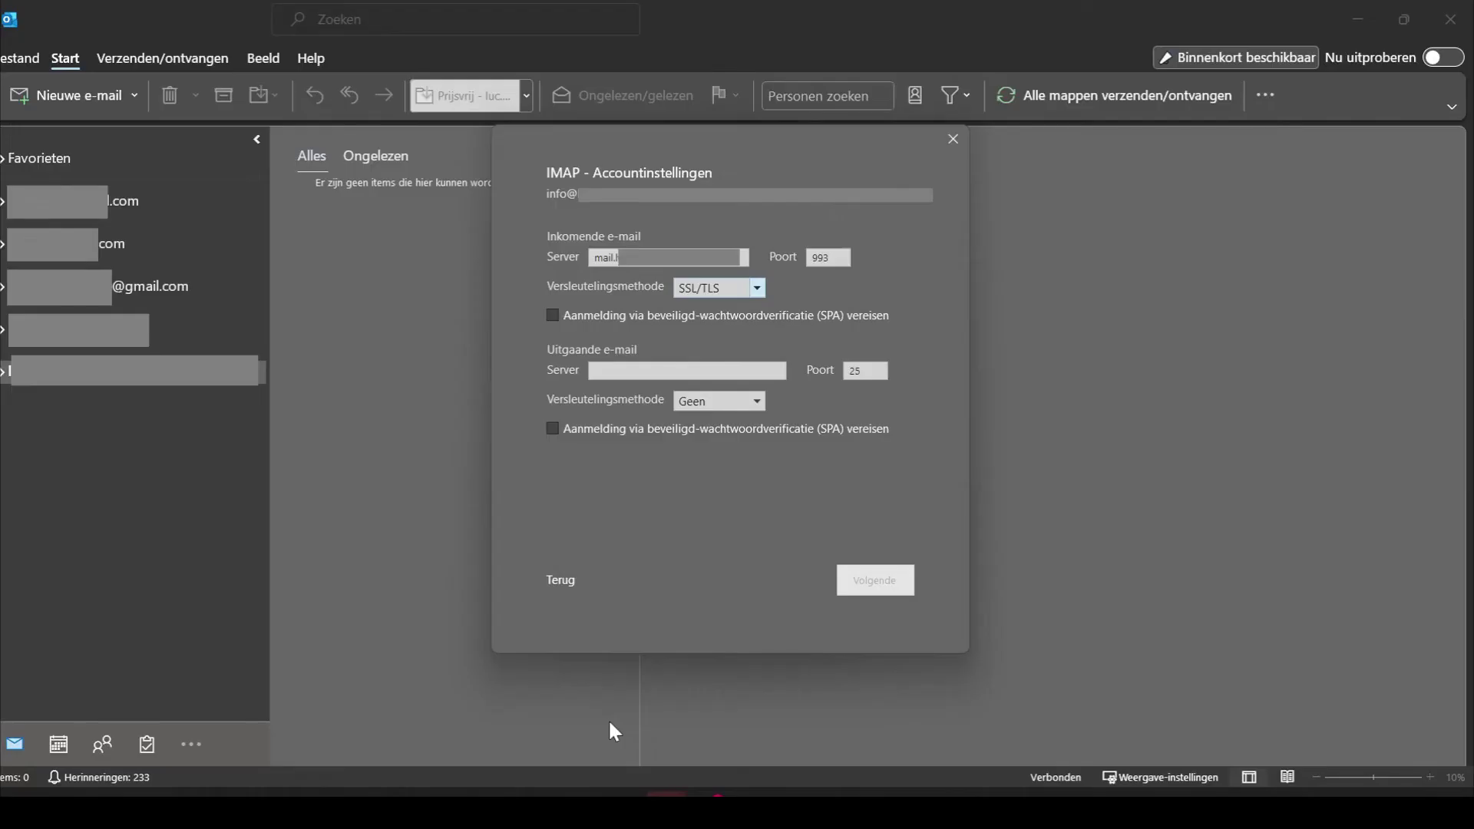
- Set the outgoing server to the pasted host, port 465, SSL/TLS encryption, then continue
left_click(629, 370)
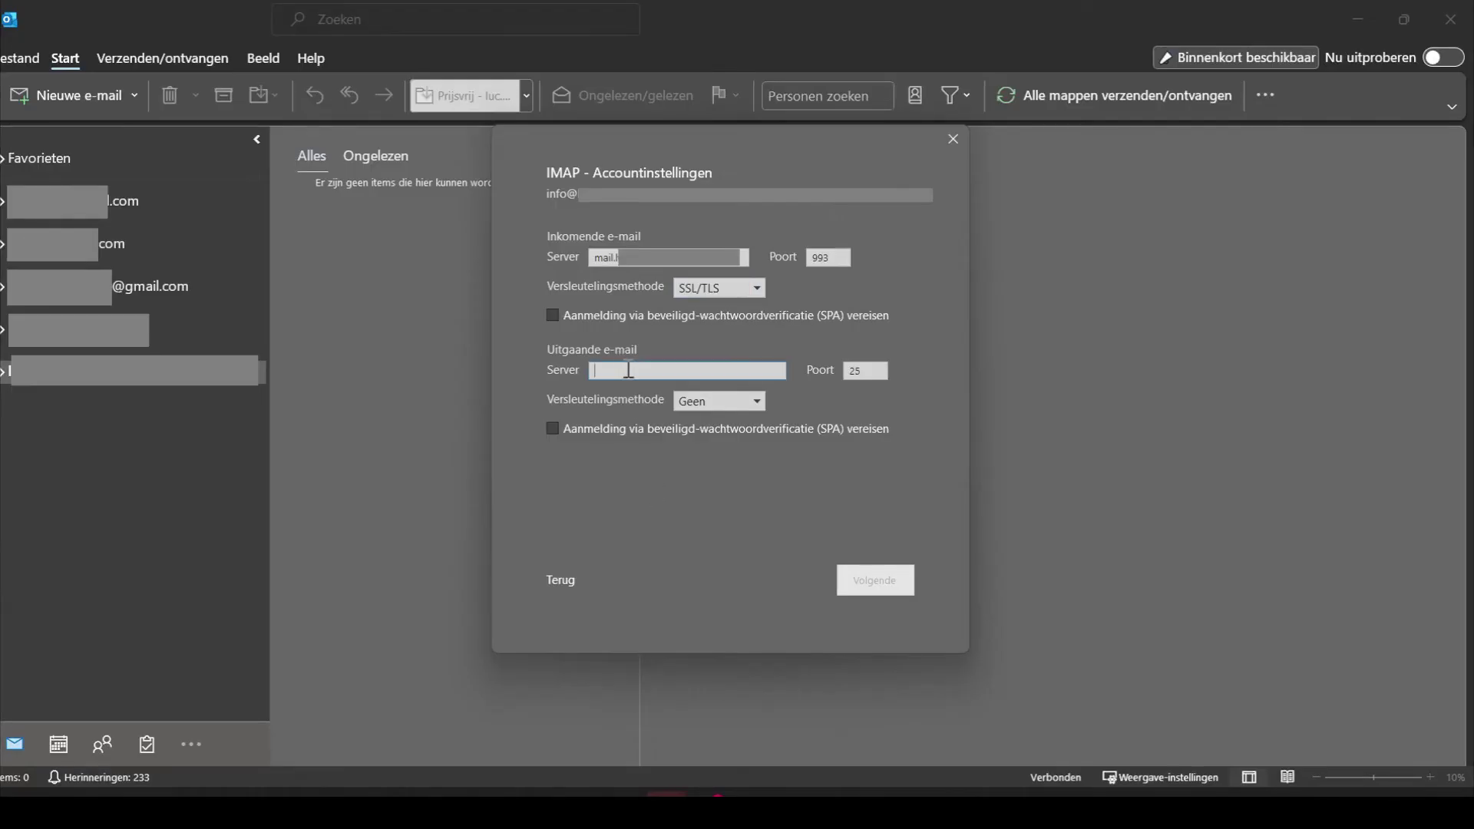
key("ctrl+v")
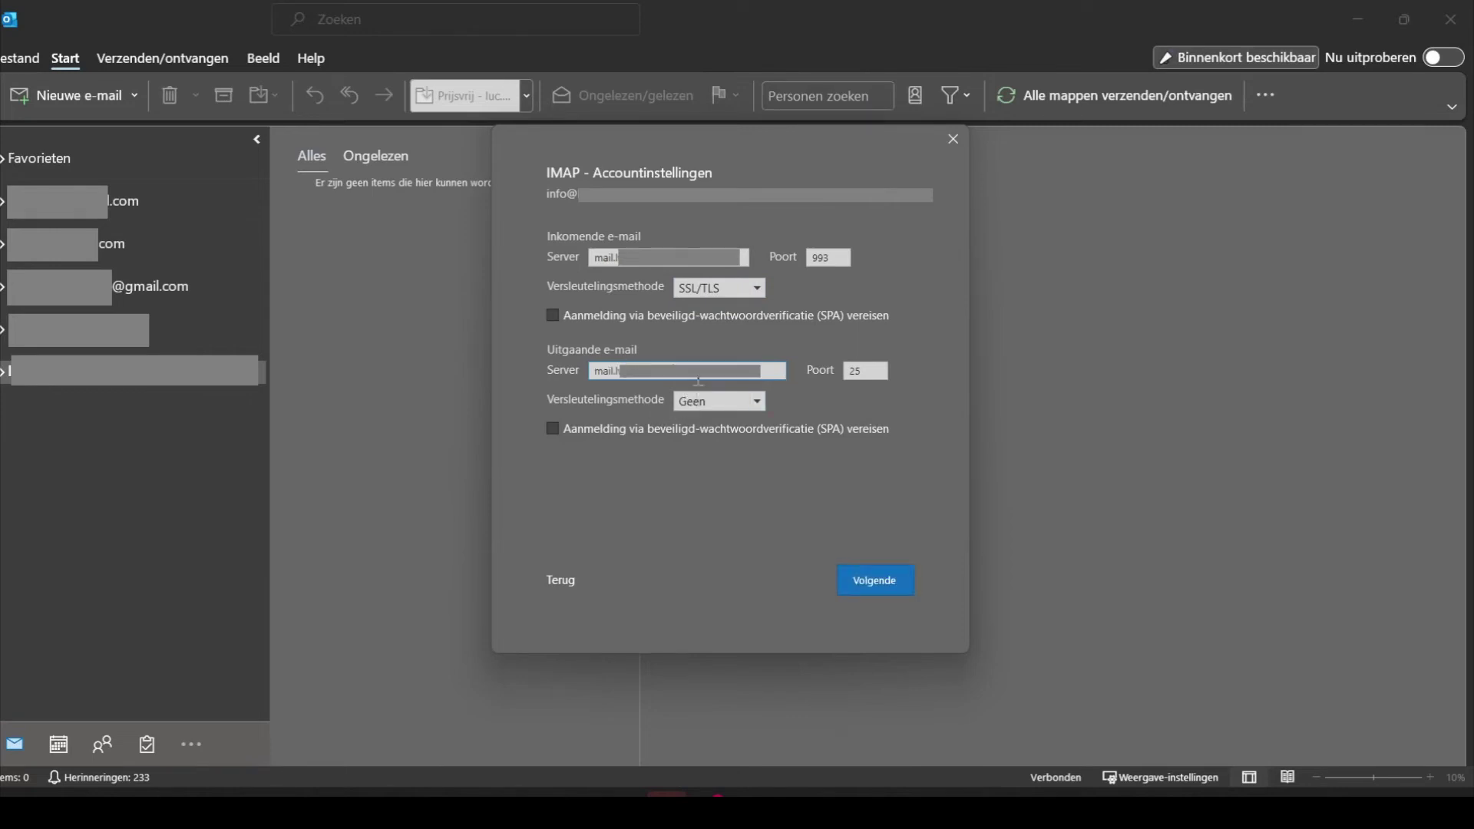
double_click(855, 371)
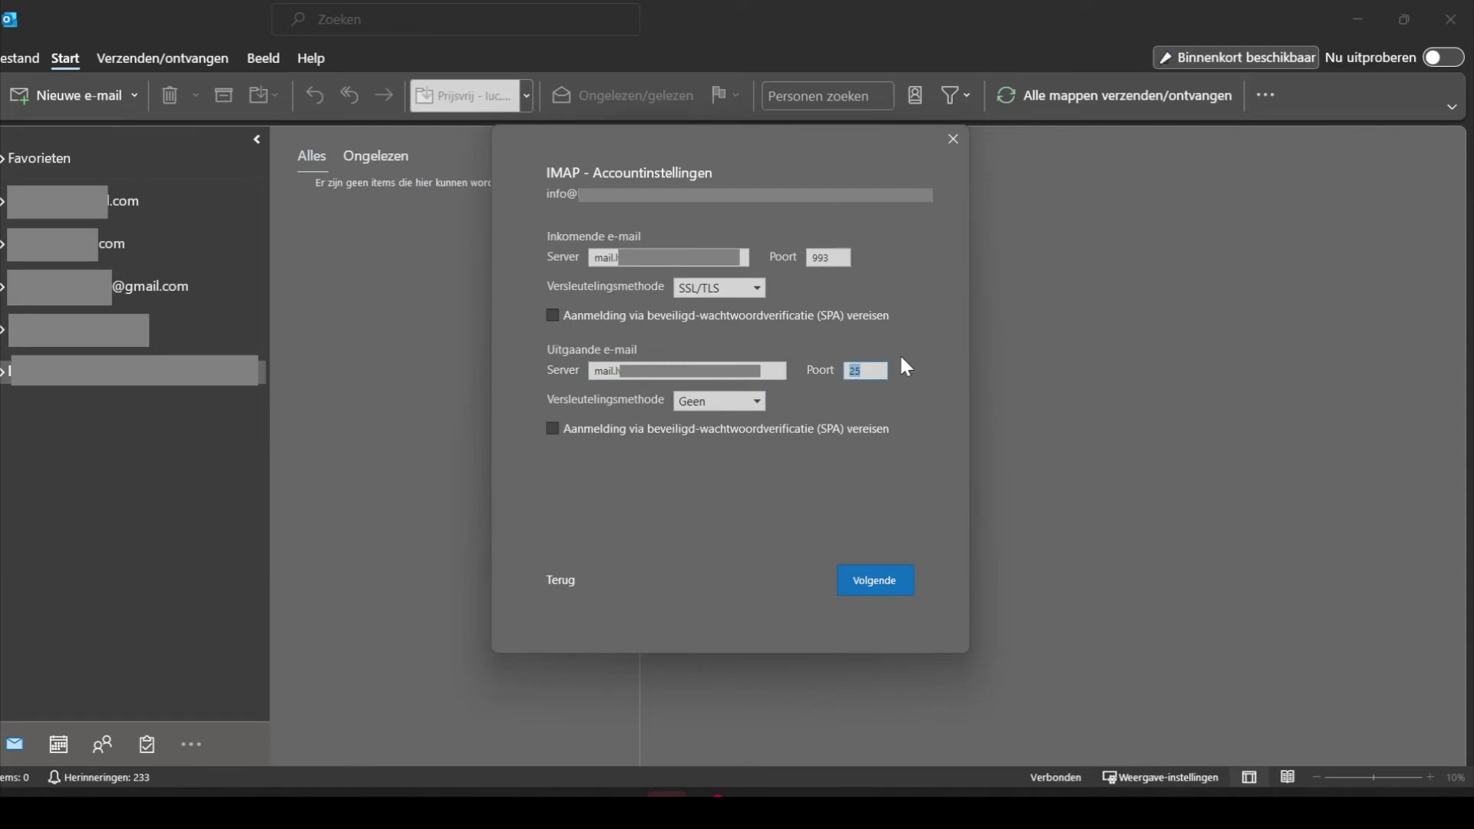
type("465")
left_click(725, 404)
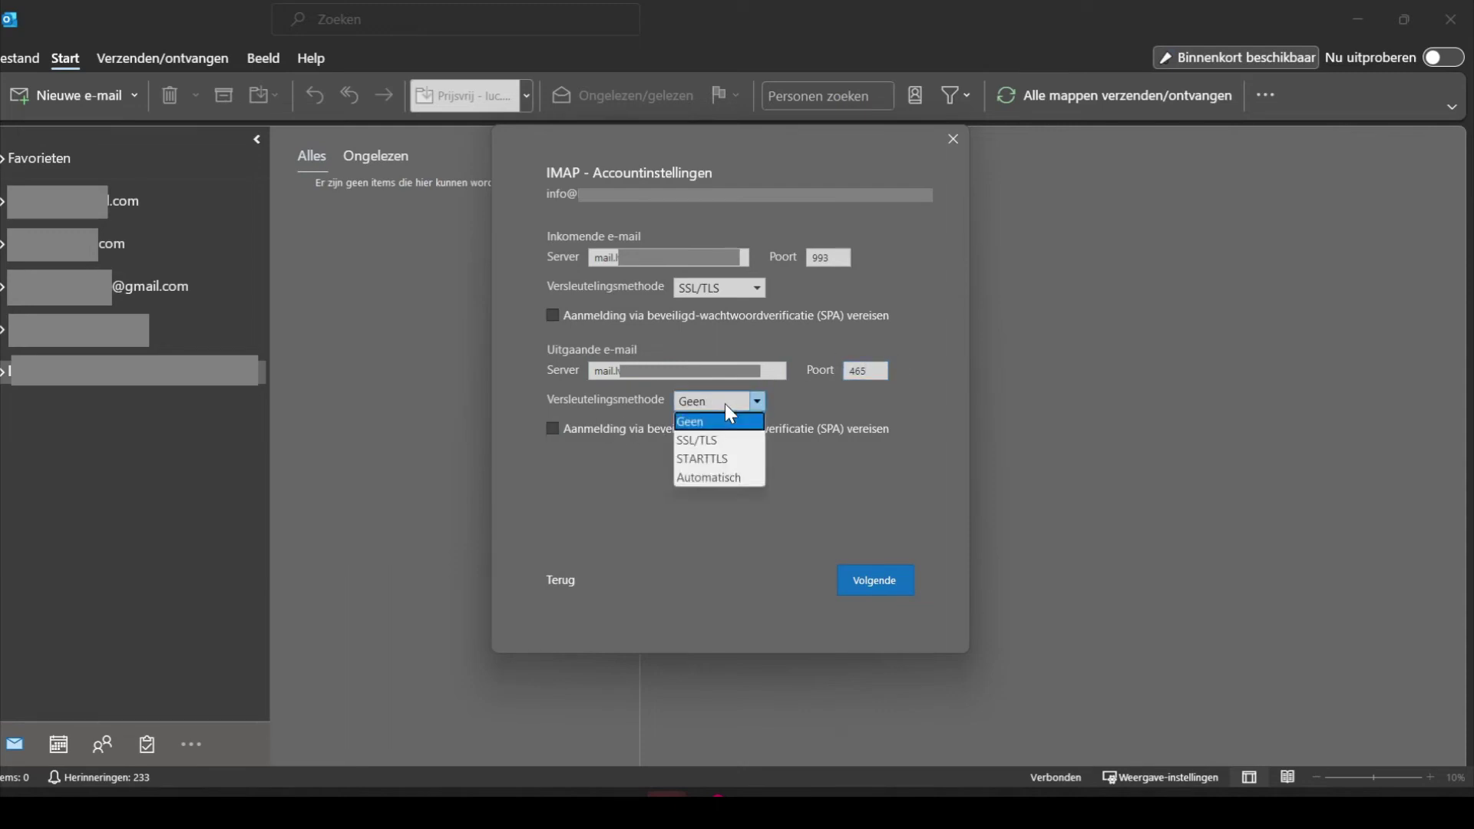
left_click(731, 442)
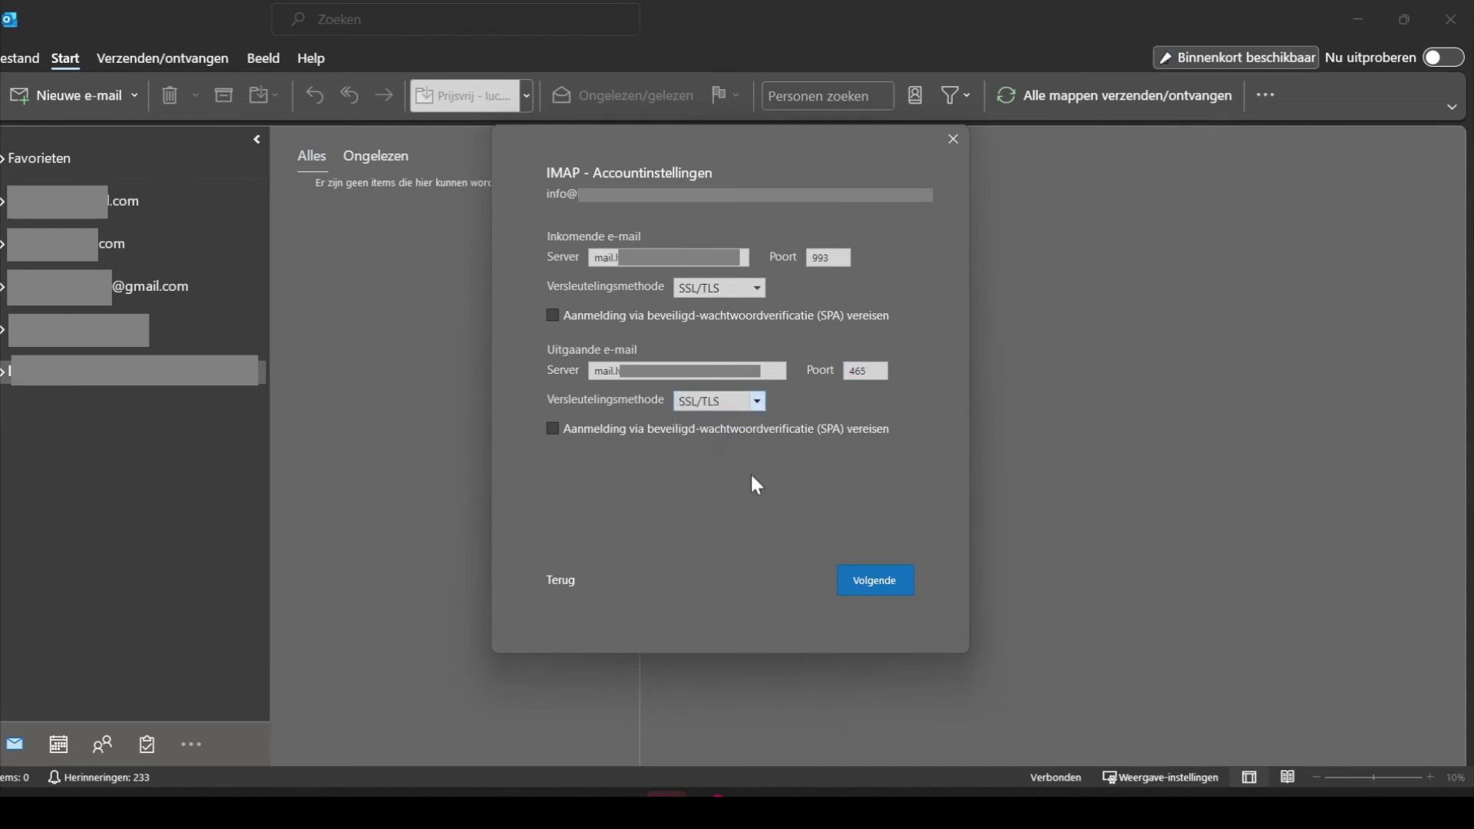
left_click(893, 585)
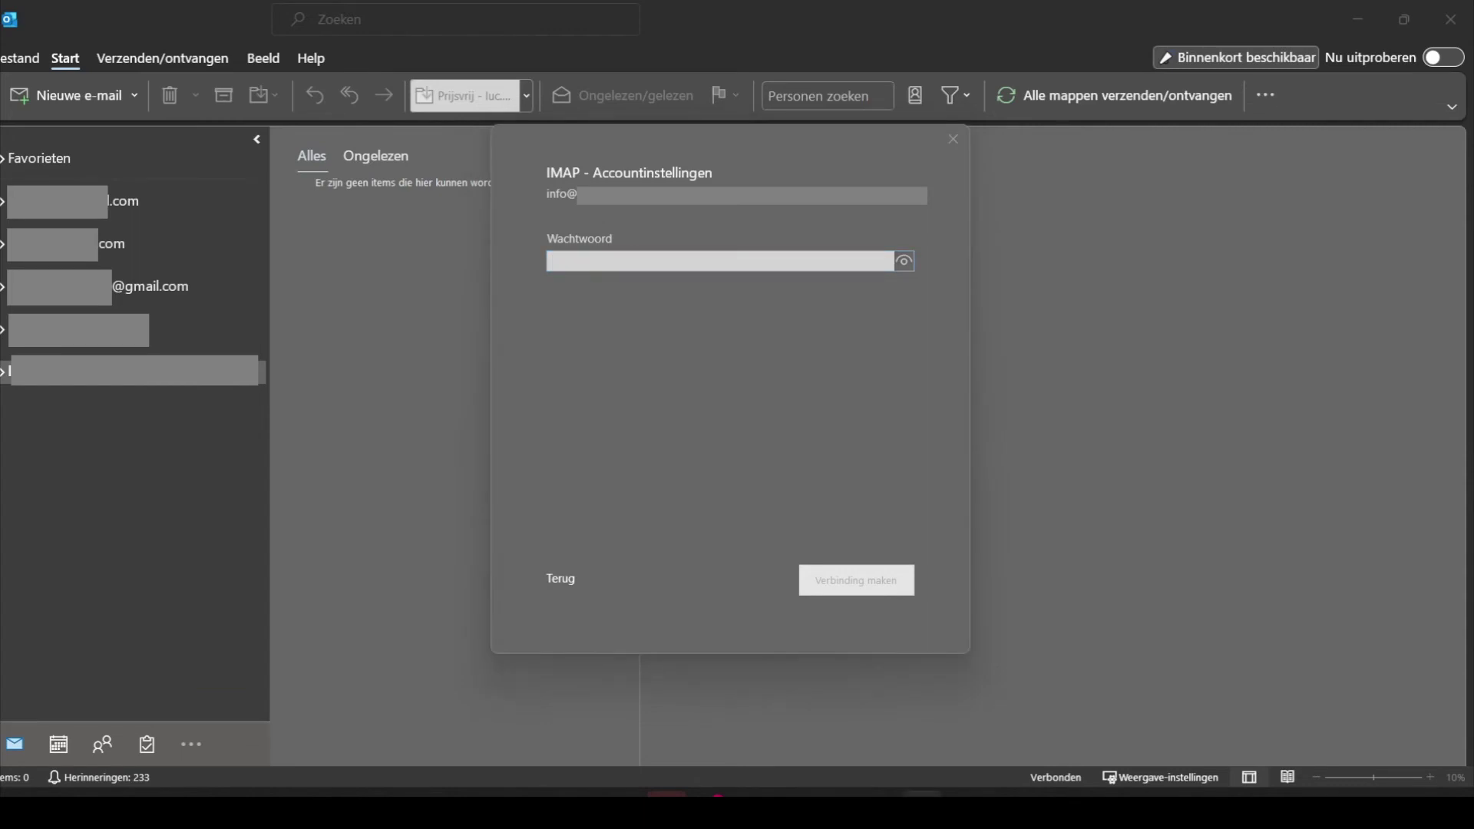
- Paste the account password into Wachtwoord and connect the IMAP account
left_click(771, 253)
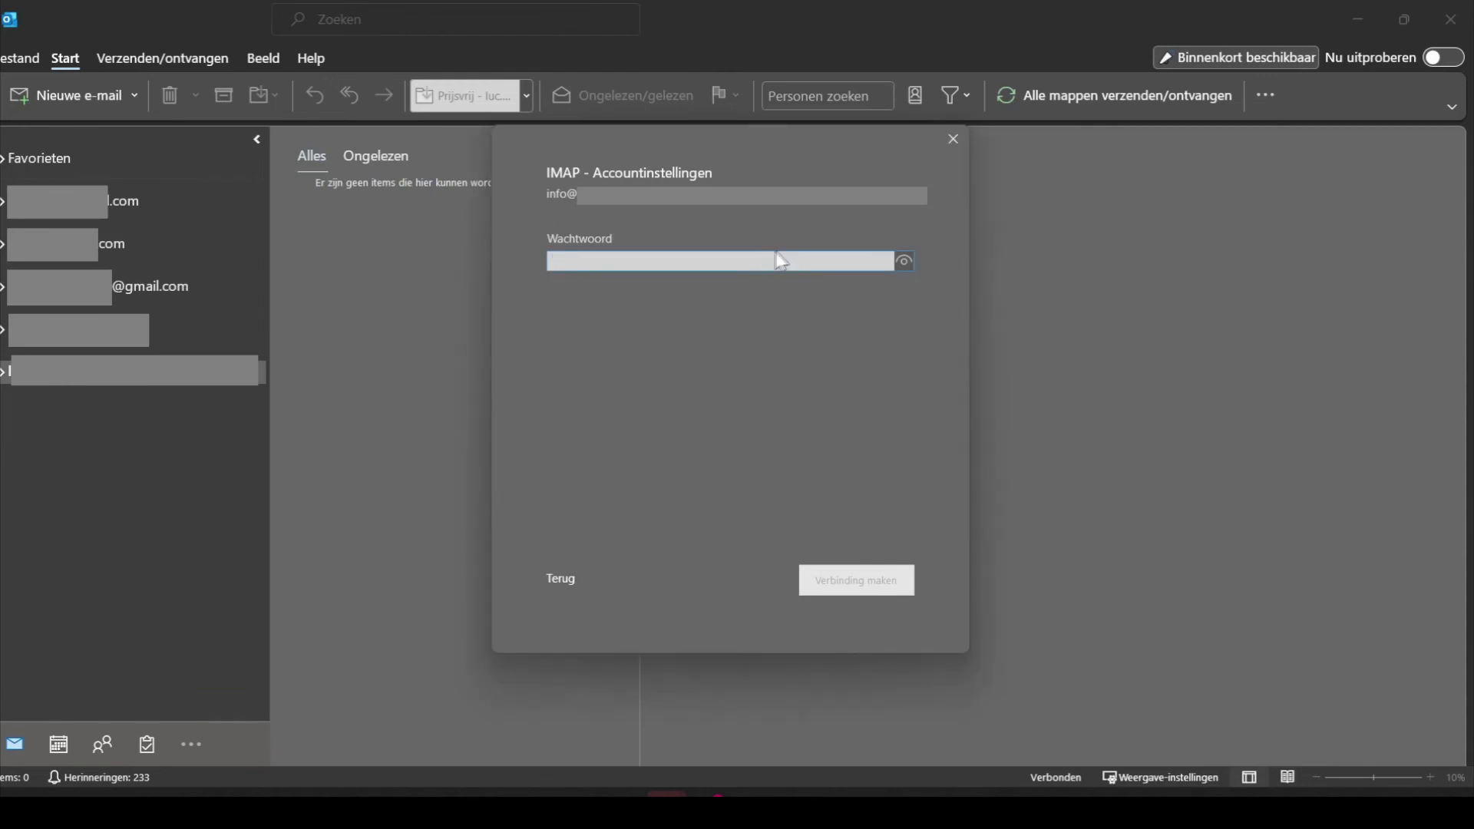
key("ctrl+v")
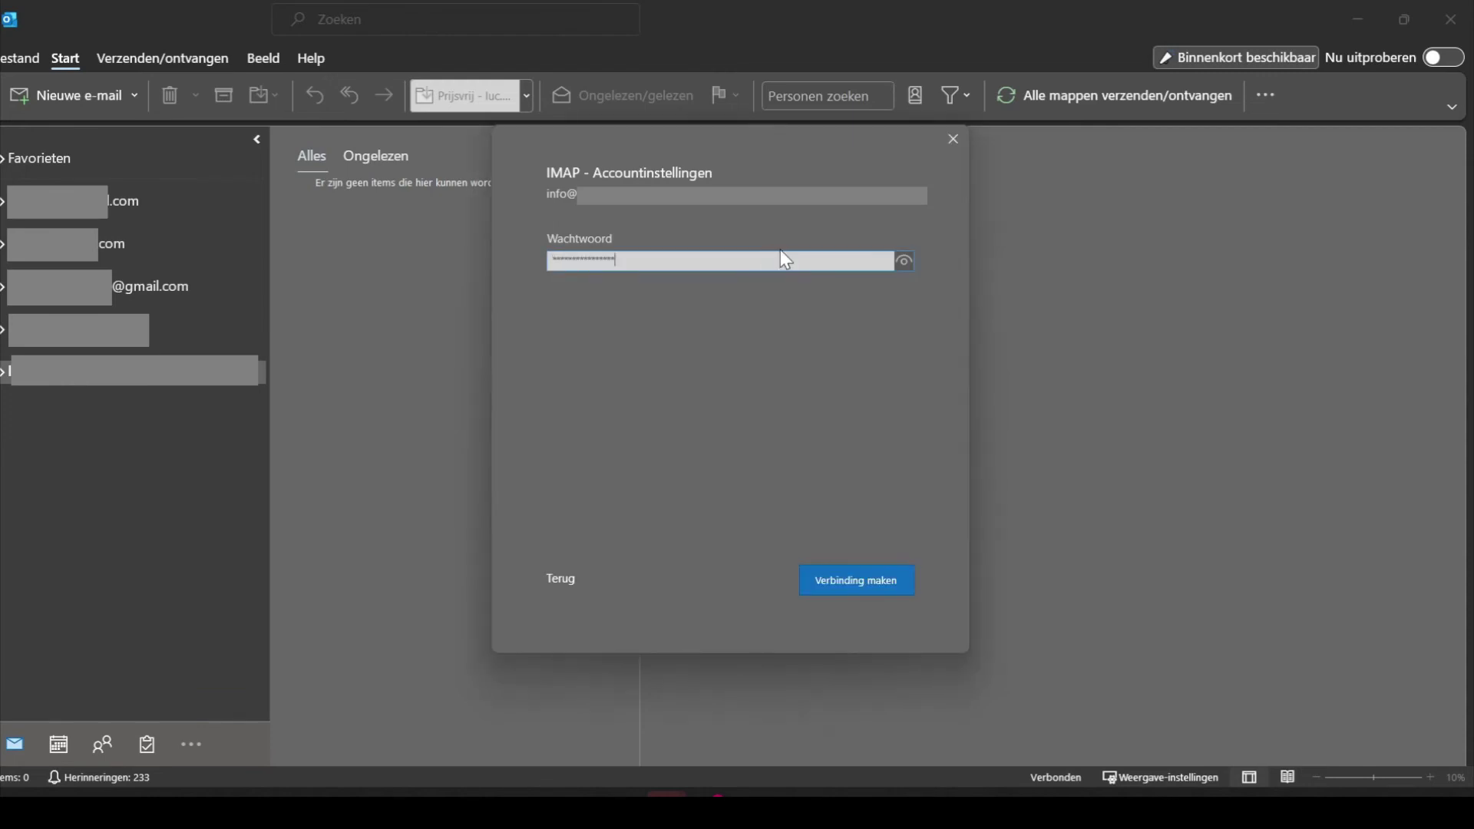
left_click(837, 582)
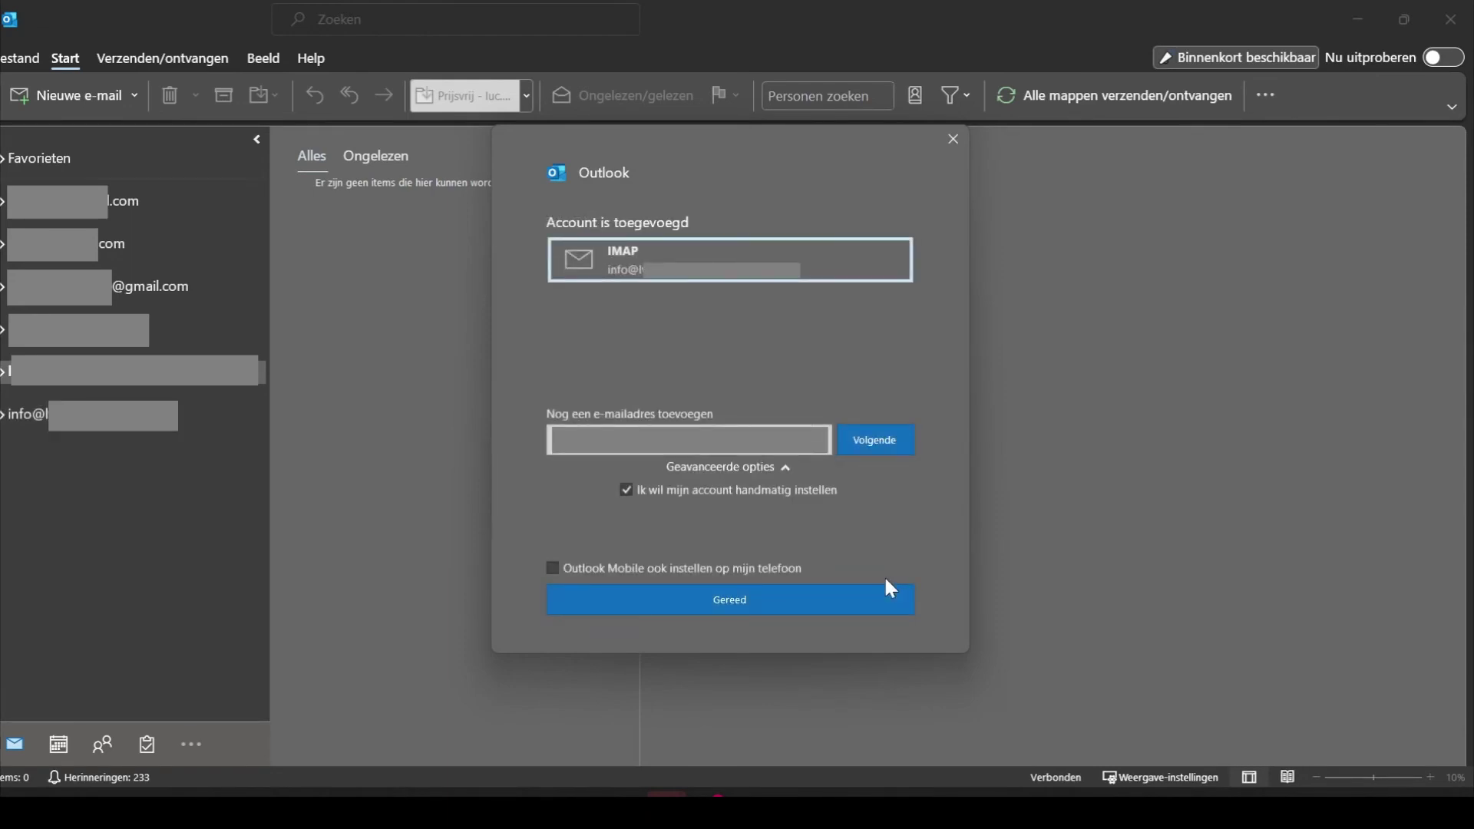
left_click(891, 588)
- Close the setup with Gereed and view the new account's Postvak IN with the test message
left_click(821, 594)
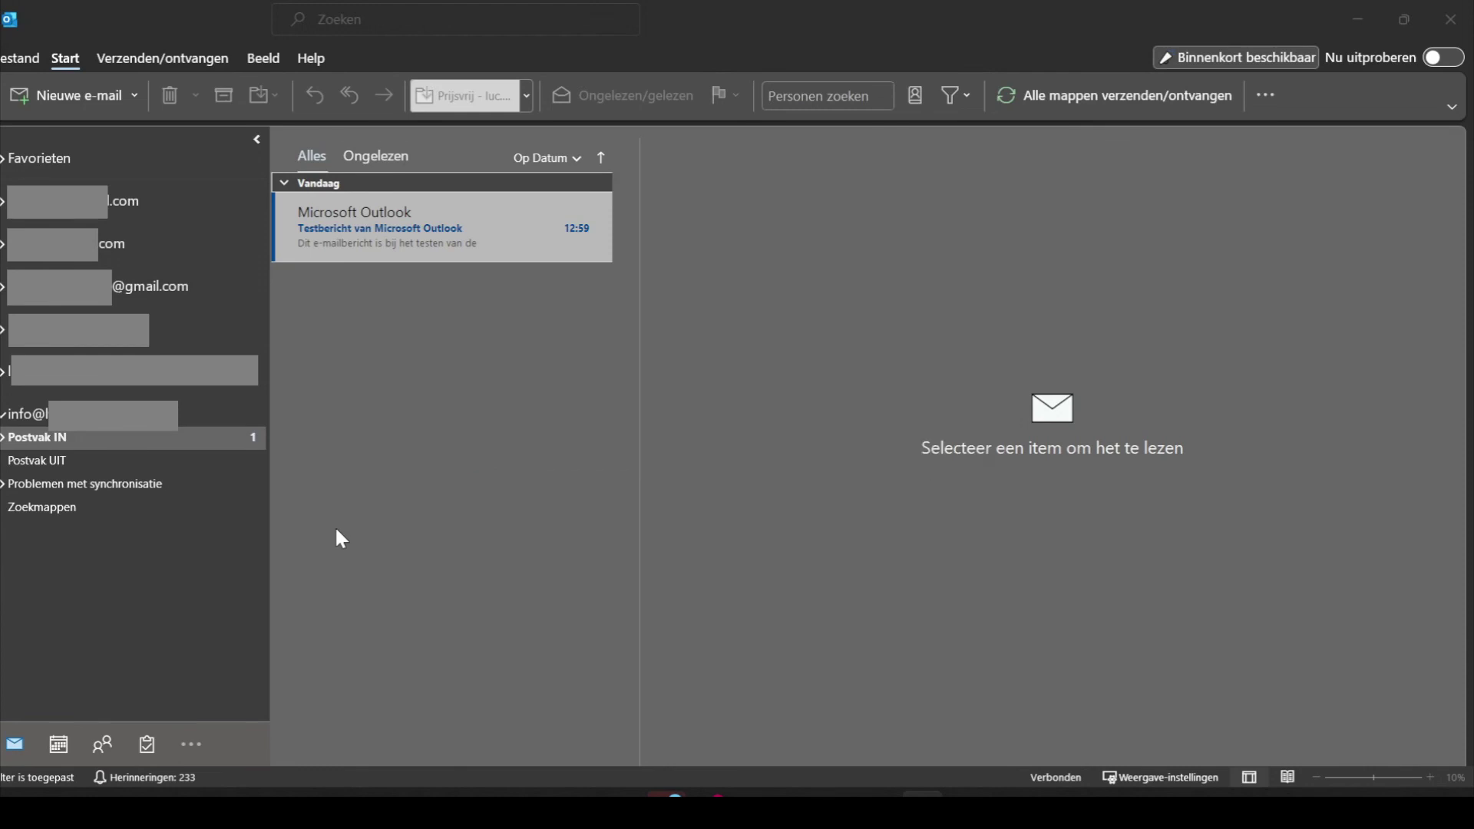
left_click(335, 530)
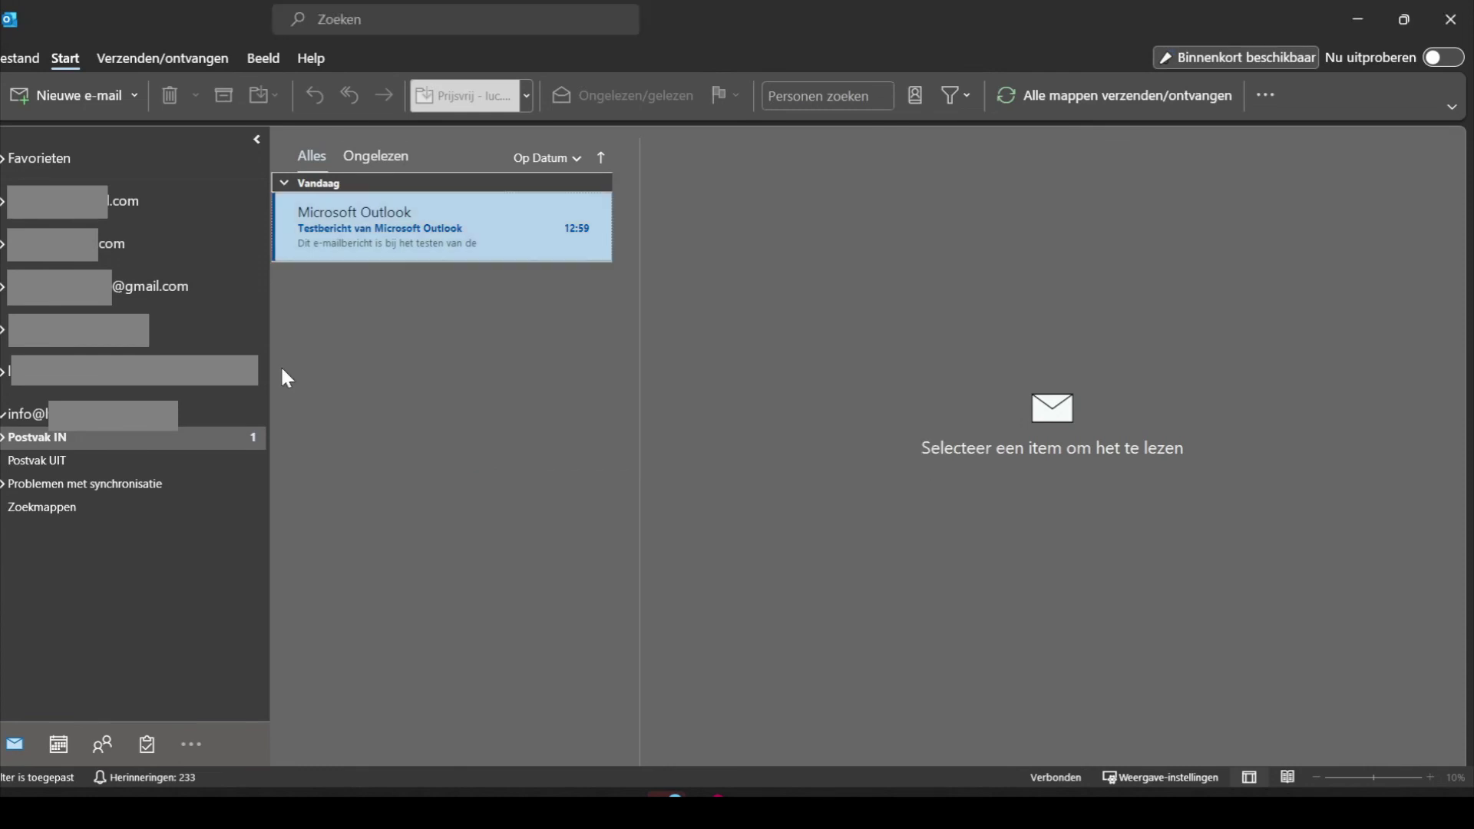